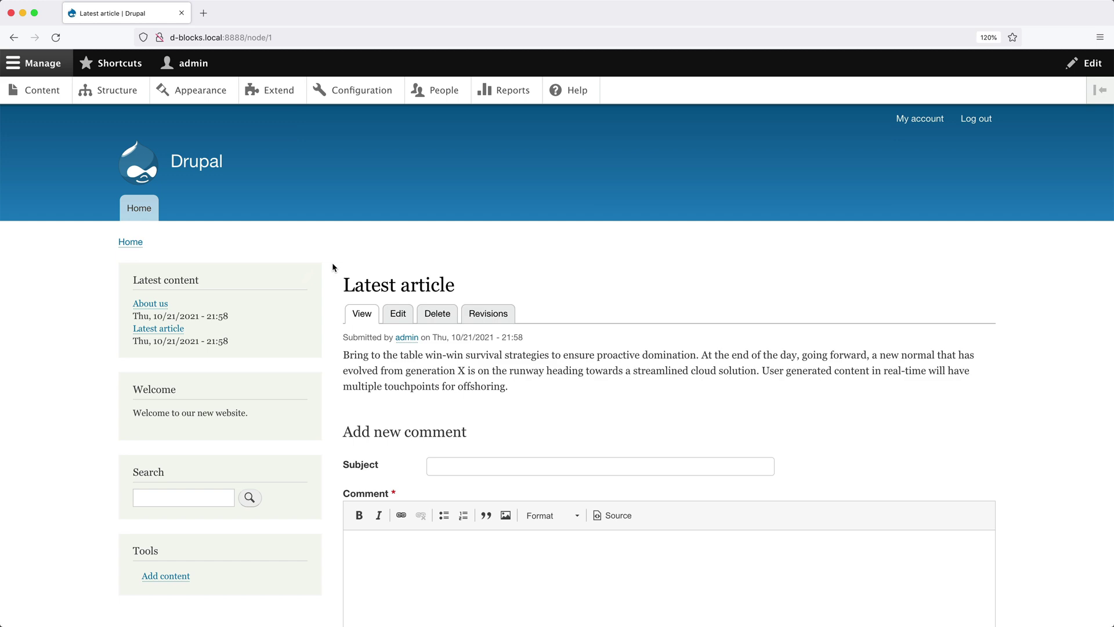
Upload feature--image.jpg to the Latest article with alt text 'Feature image'
click(398, 316)
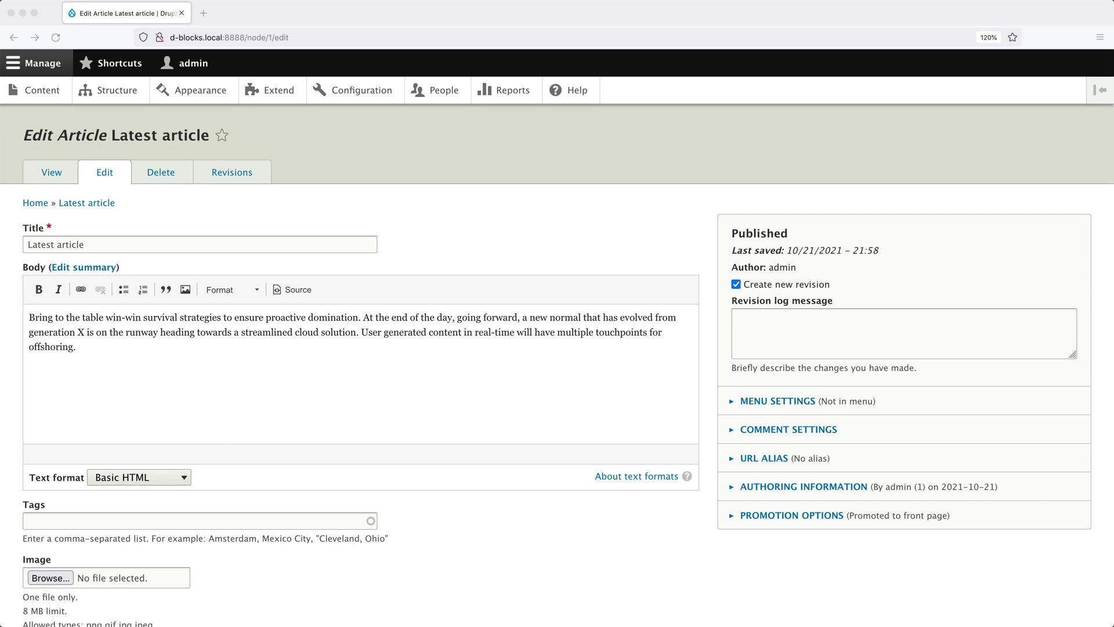
key(Return)
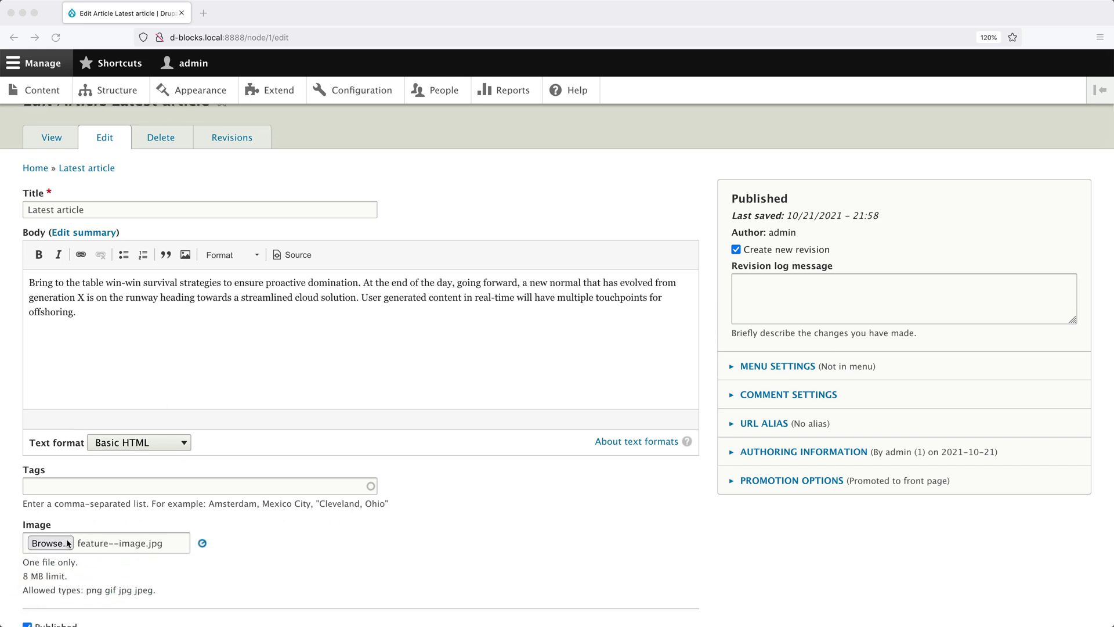
click(147, 542)
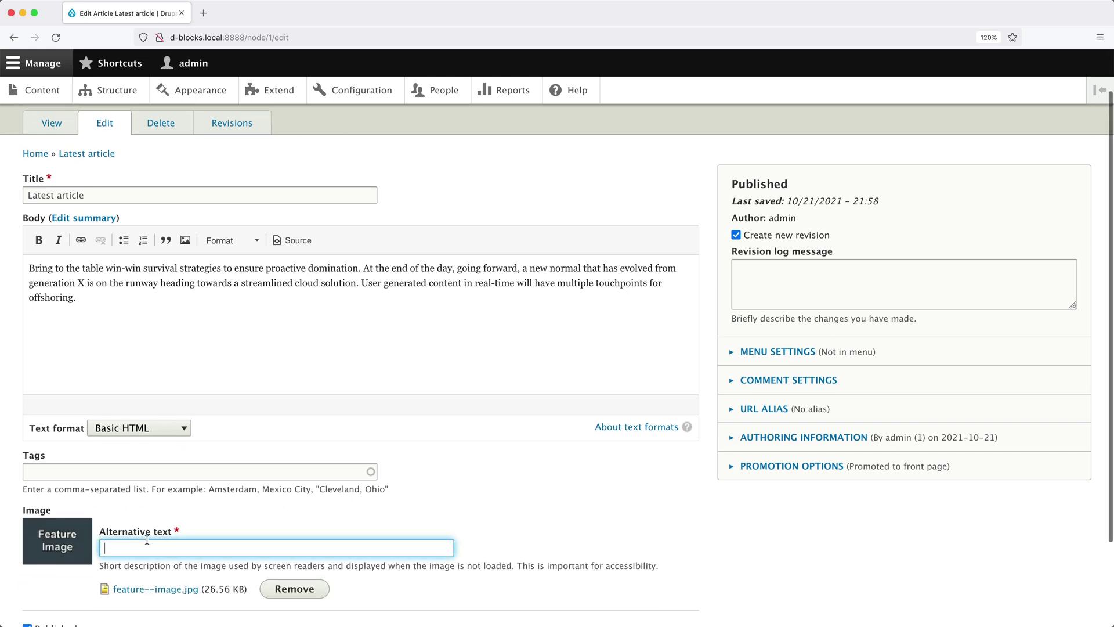
text(Feature)
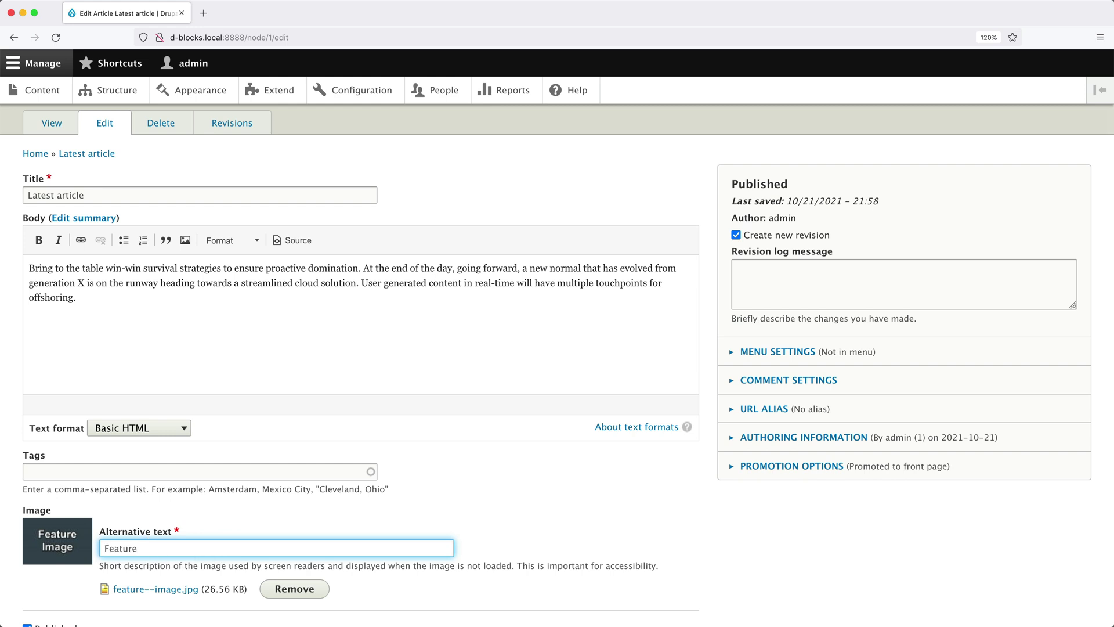
text( image)
Tag the article 'Drupal, WordPress' and save it
click(74, 471)
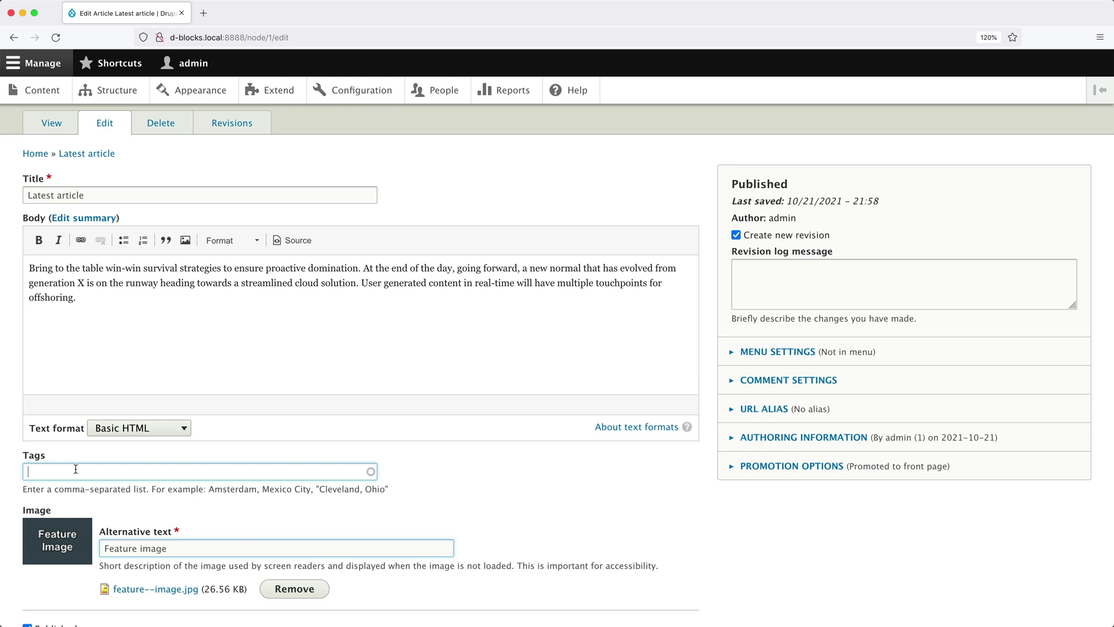
text(Drupal, )
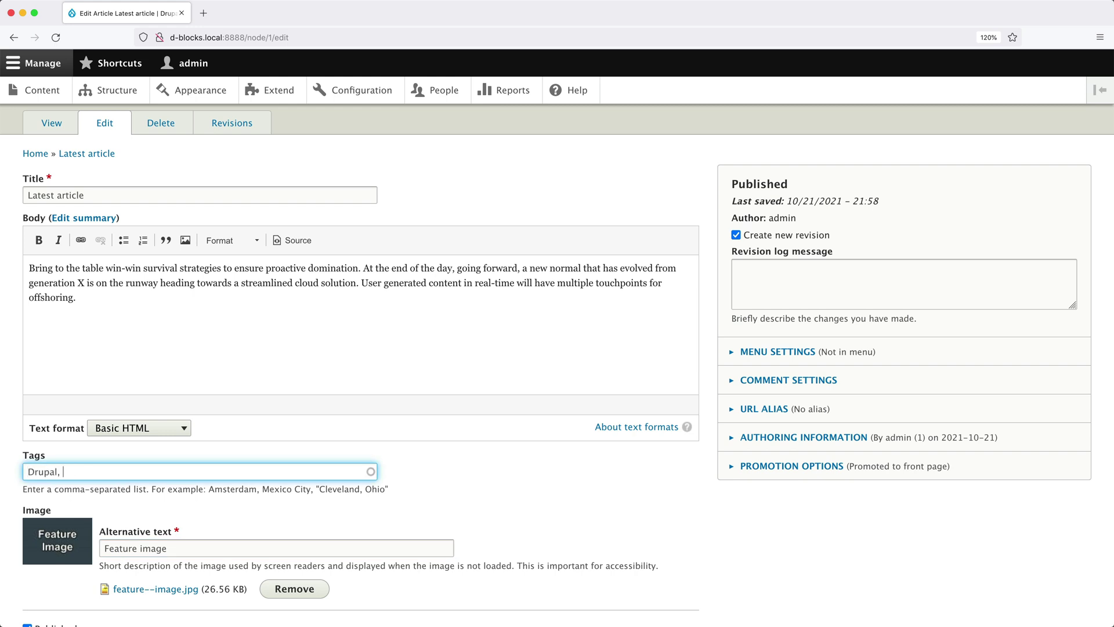
text(WordPress)
scroll(63, 470, down, 3)
click(56, 553)
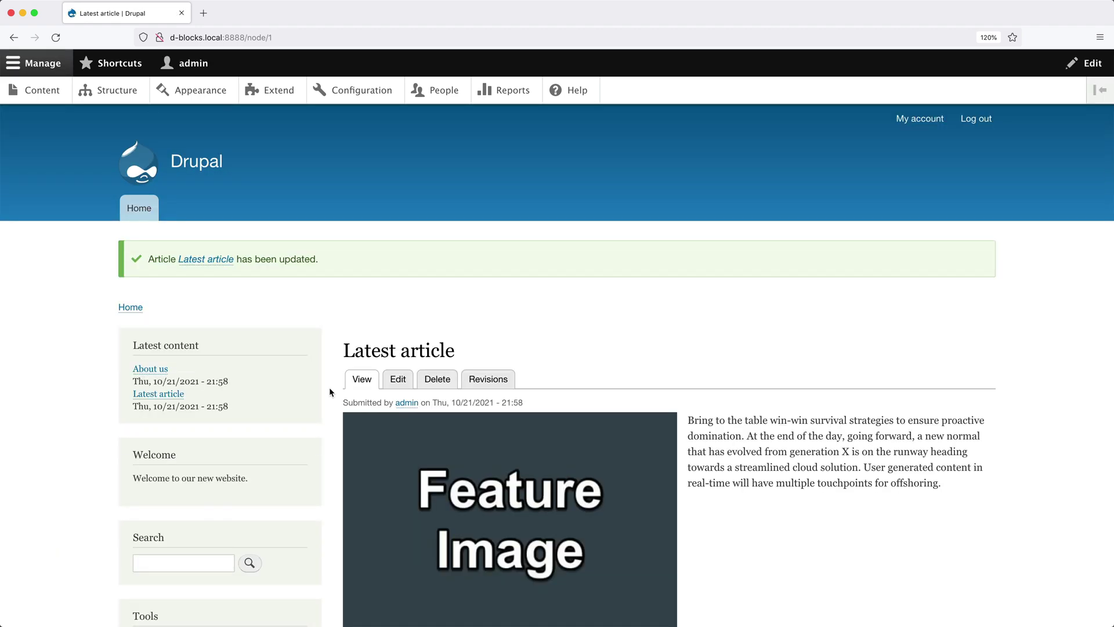
Start a new view under Structure > Views named 'Content block'
click(117, 95)
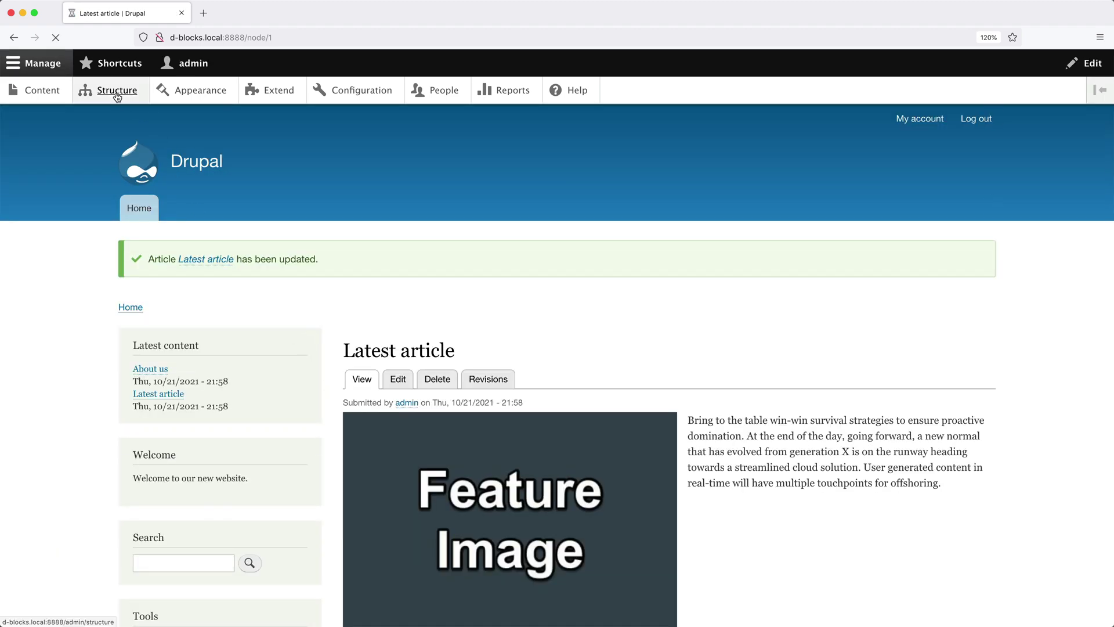
click(61, 547)
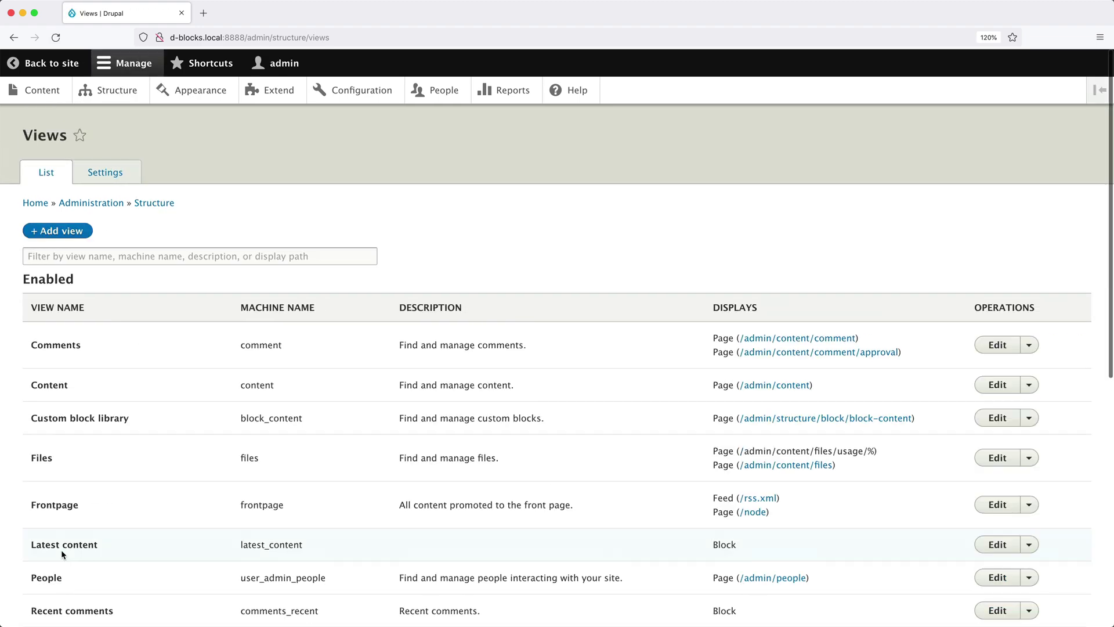
click(56, 231)
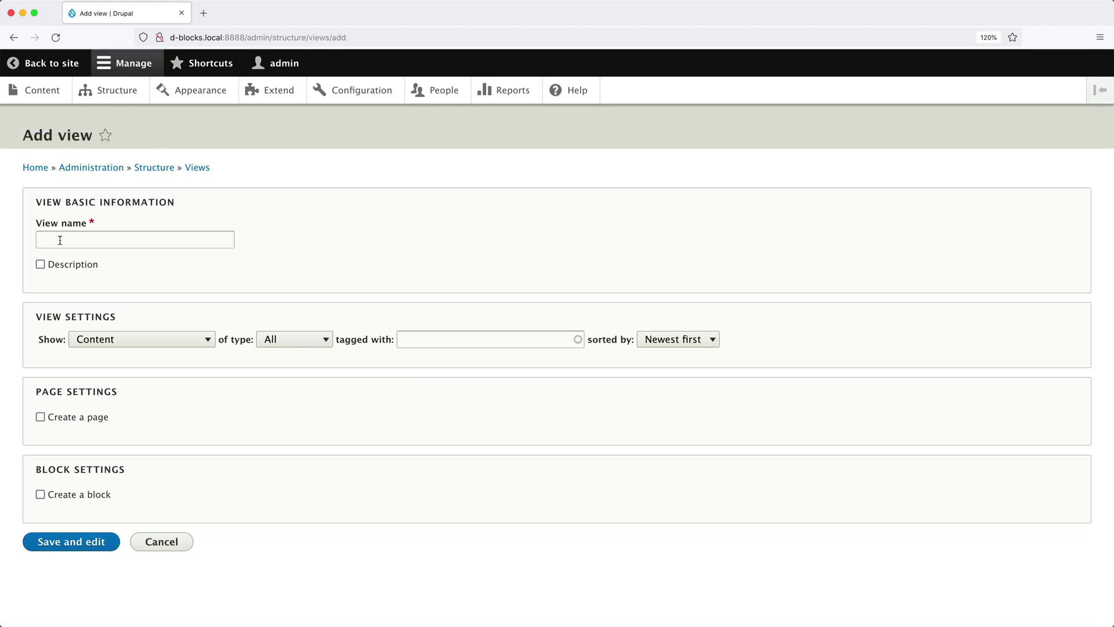
click(60, 240)
text(Content block)
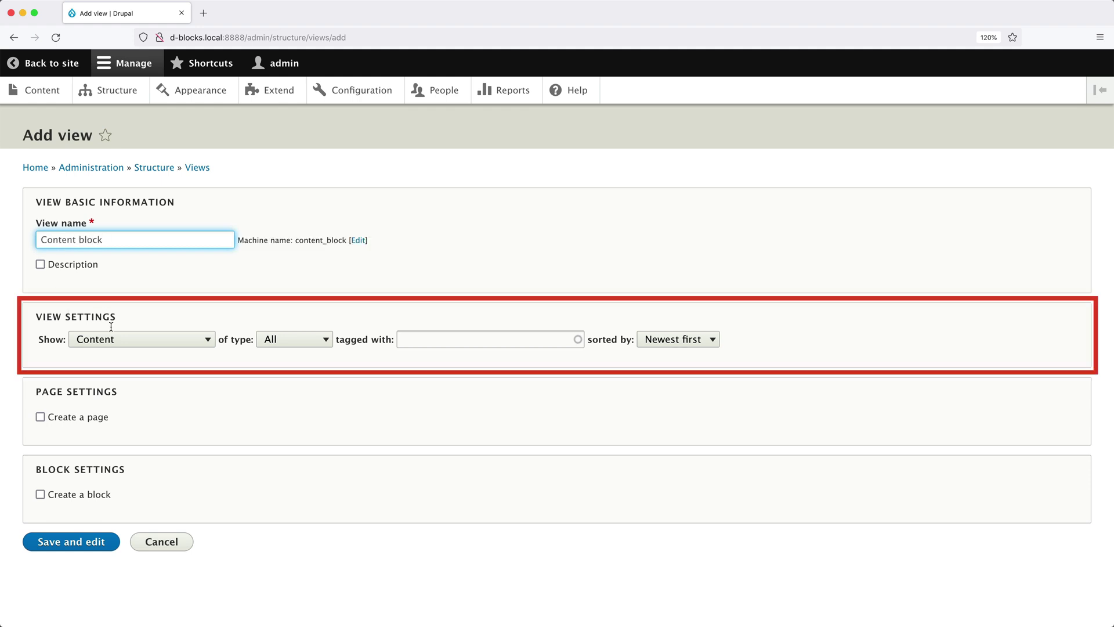
Make the view show Content of type Article, unsorted
click(119, 343)
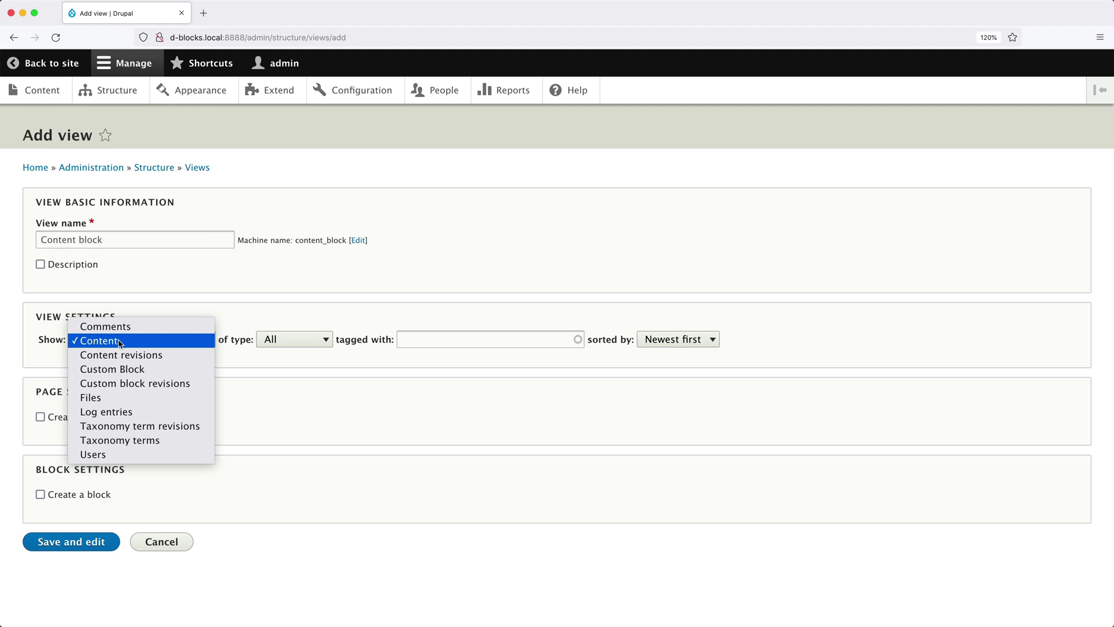
click(119, 342)
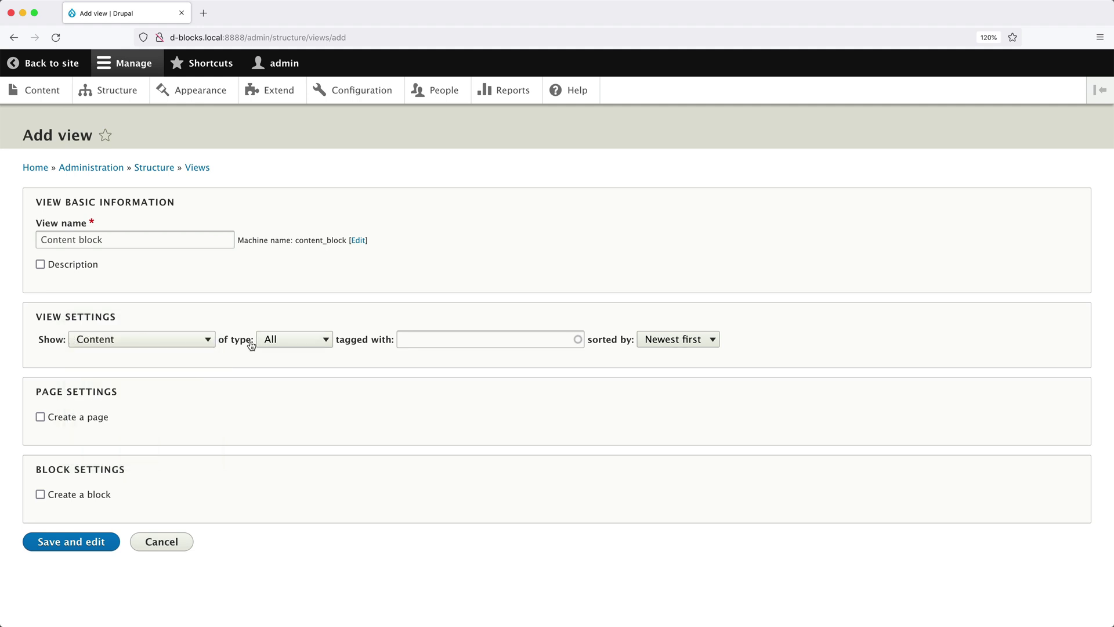
click(296, 341)
click(293, 355)
click(672, 341)
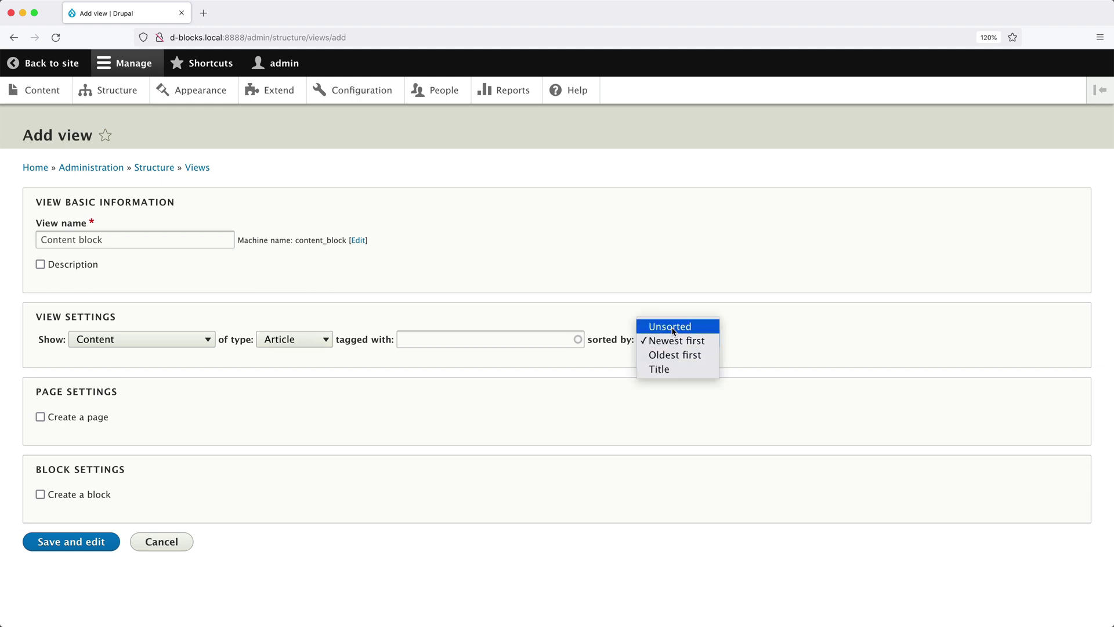
click(673, 329)
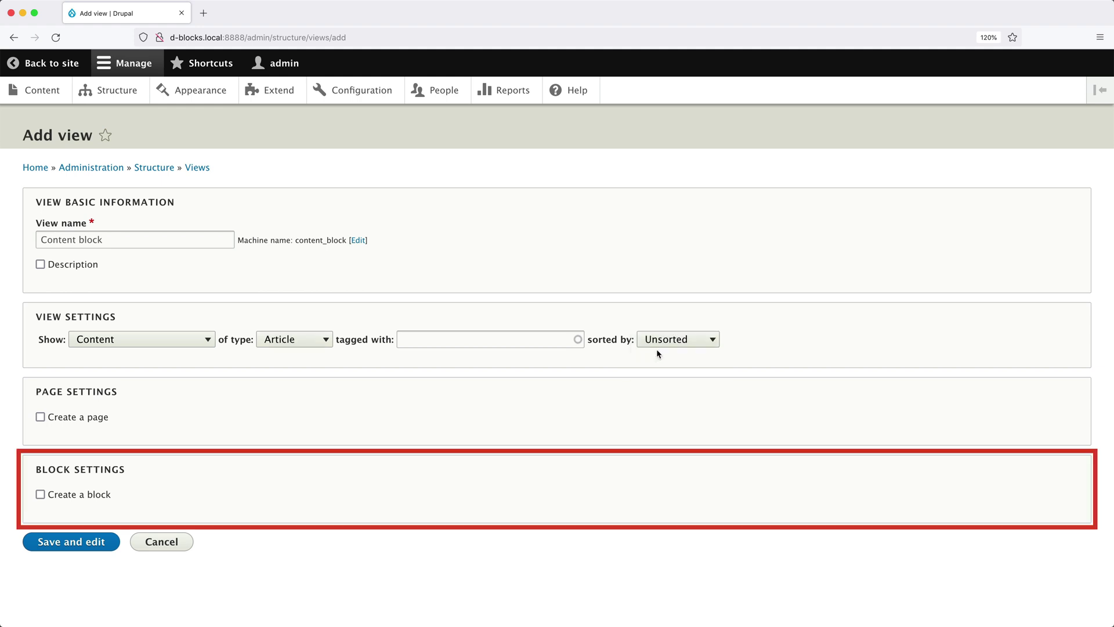
Add a block display limited to 1 item, then save and edit the view
click(63, 495)
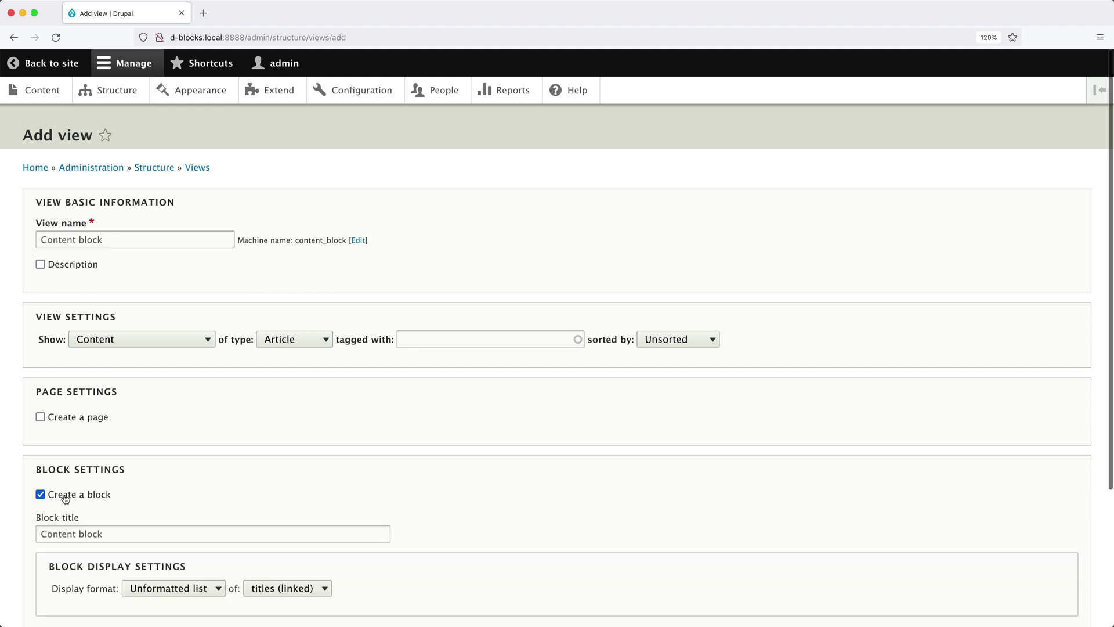
scroll(117, 485, down, 3)
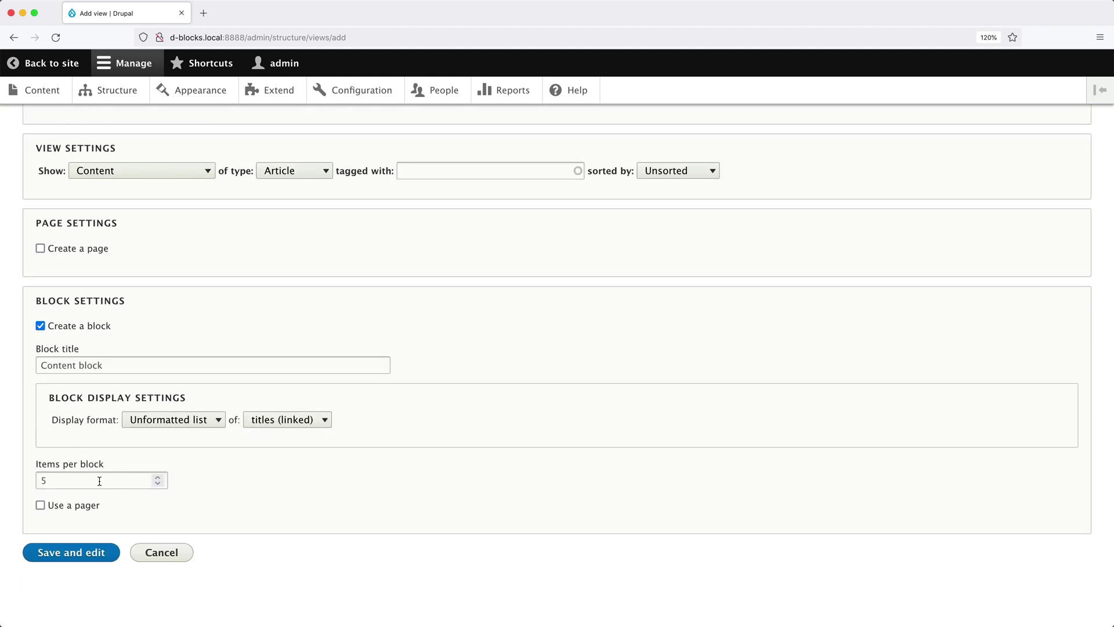
double_click(99, 480)
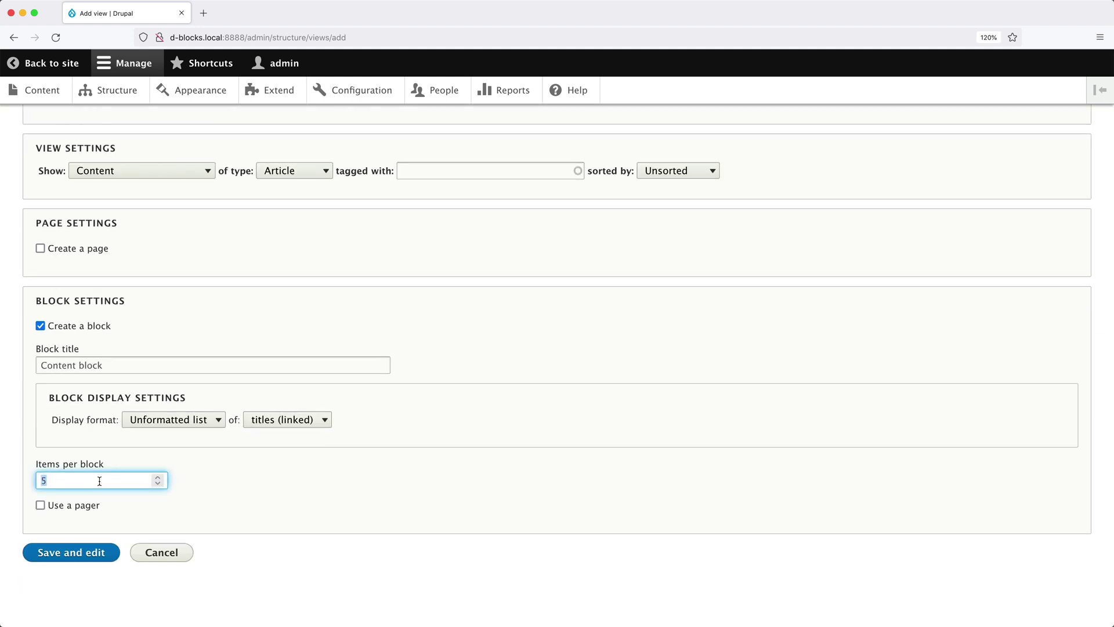
text(1)
click(83, 561)
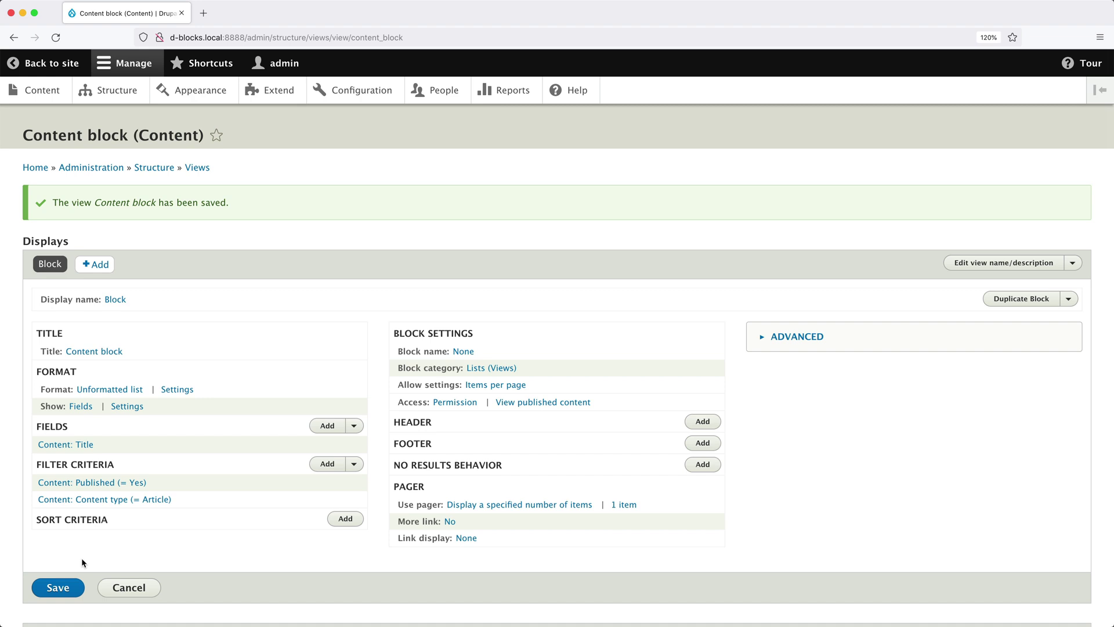
From the advanced settings, select Content ID as a new contextual filter
click(786, 341)
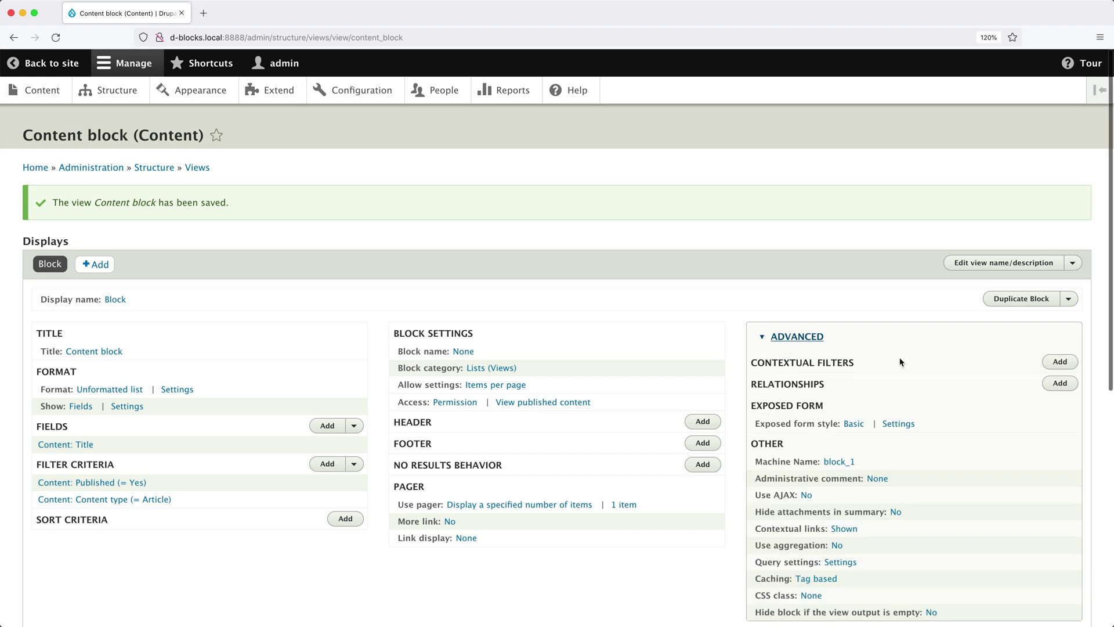
click(1057, 362)
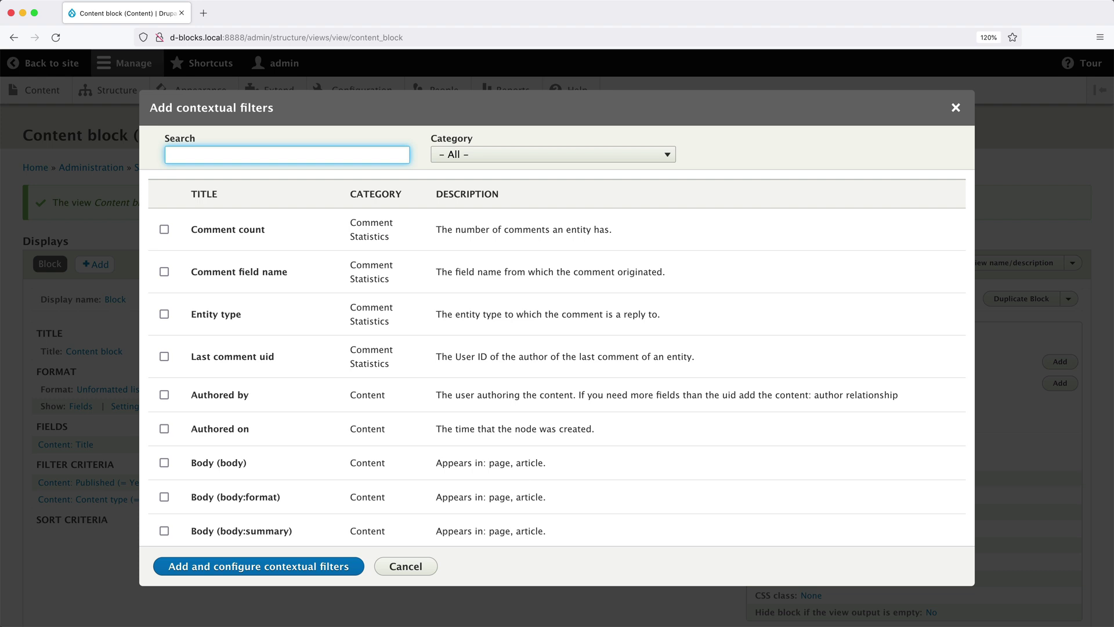
text(D)
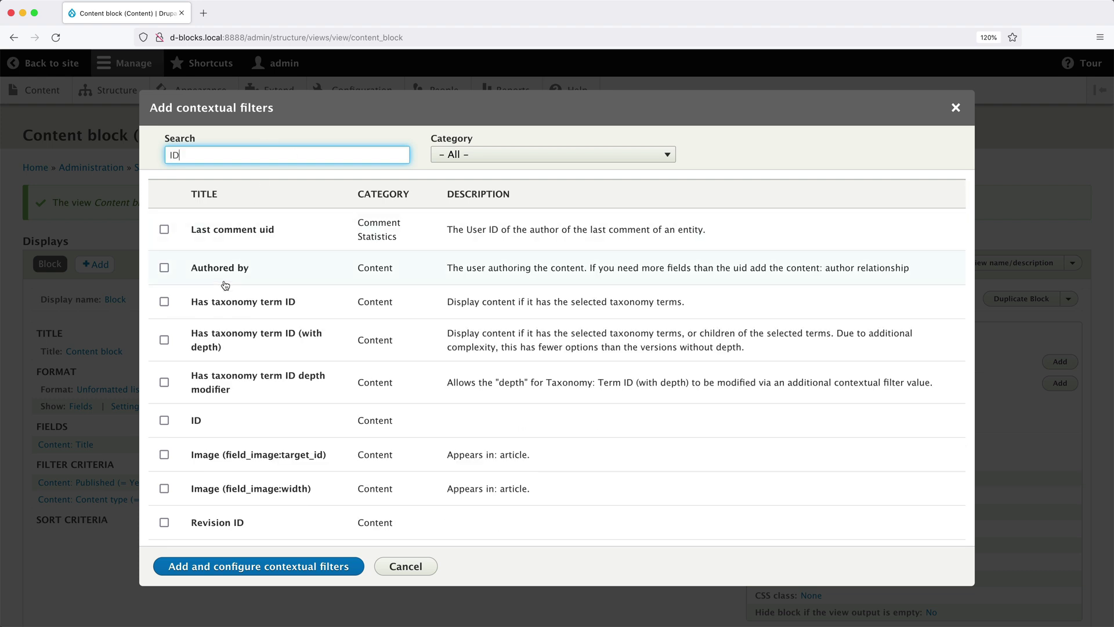
click(164, 420)
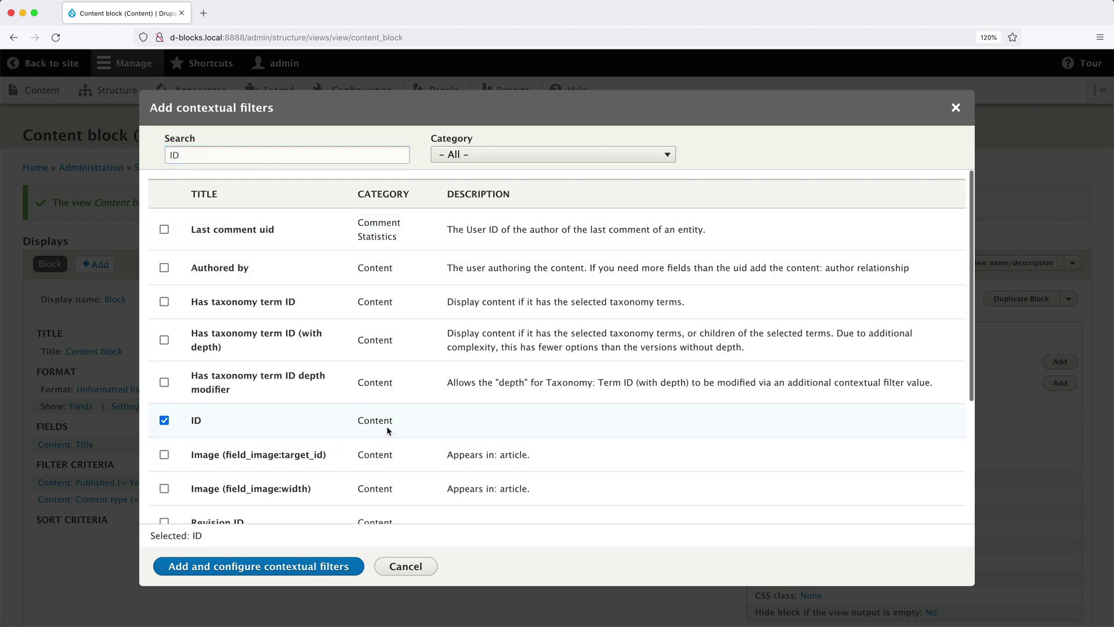
Make the Content: ID filter default to 'Content ID from URL'
click(231, 566)
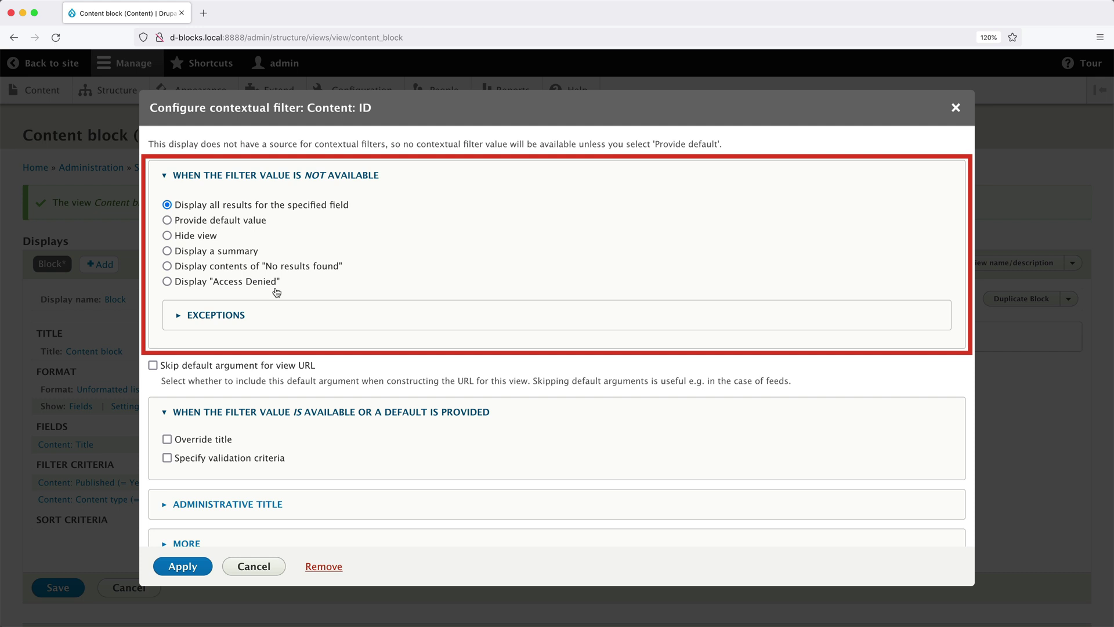
click(191, 221)
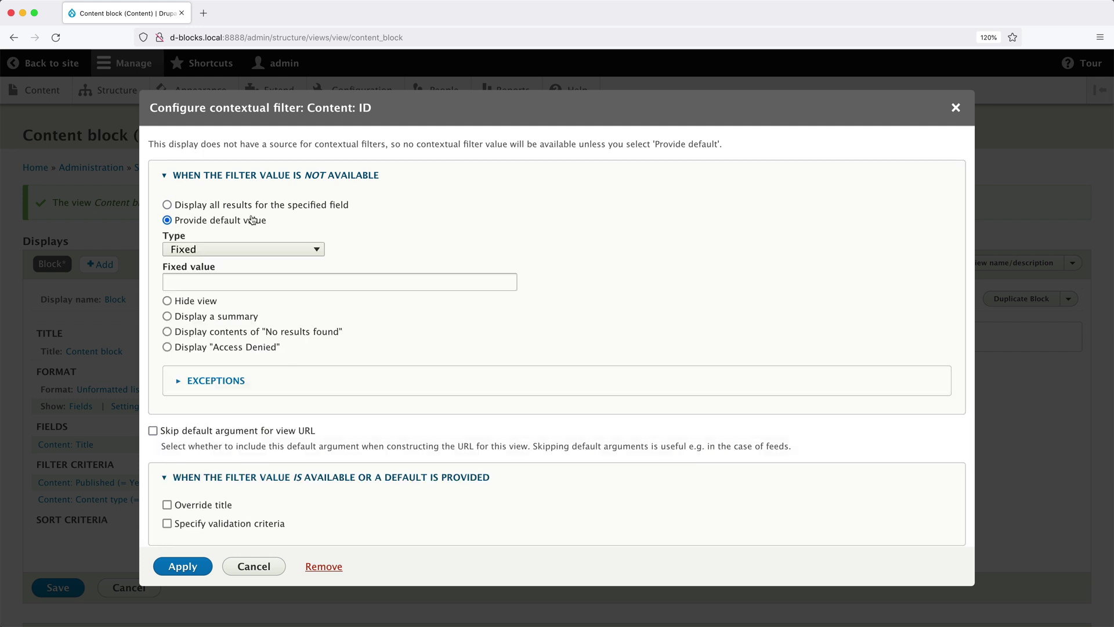
click(249, 249)
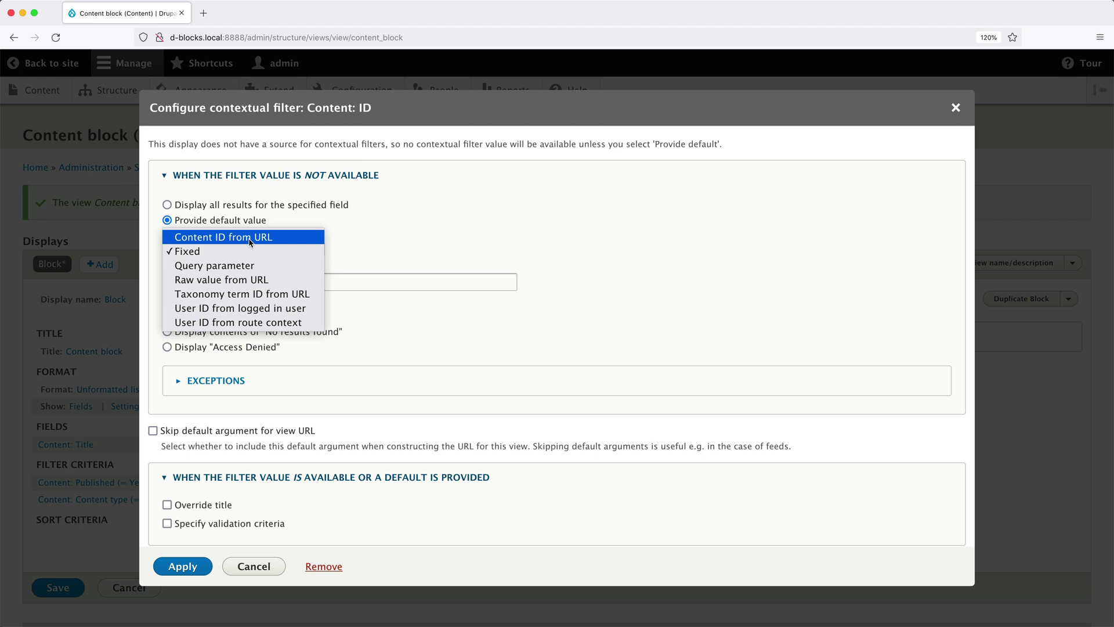
click(250, 238)
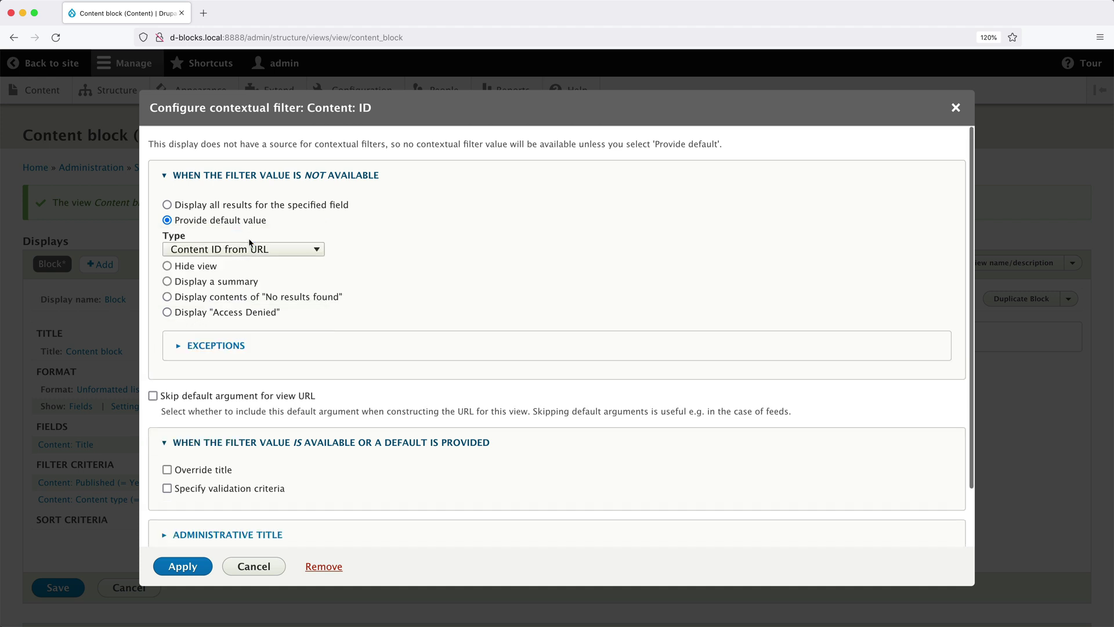
click(182, 566)
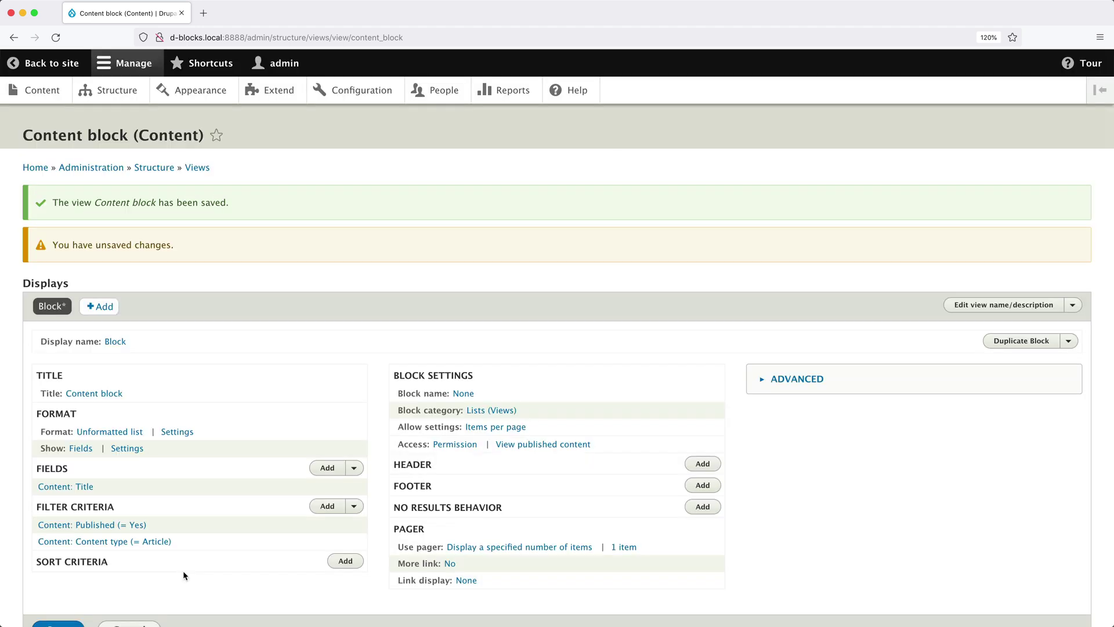
scroll(183, 569, down, 4)
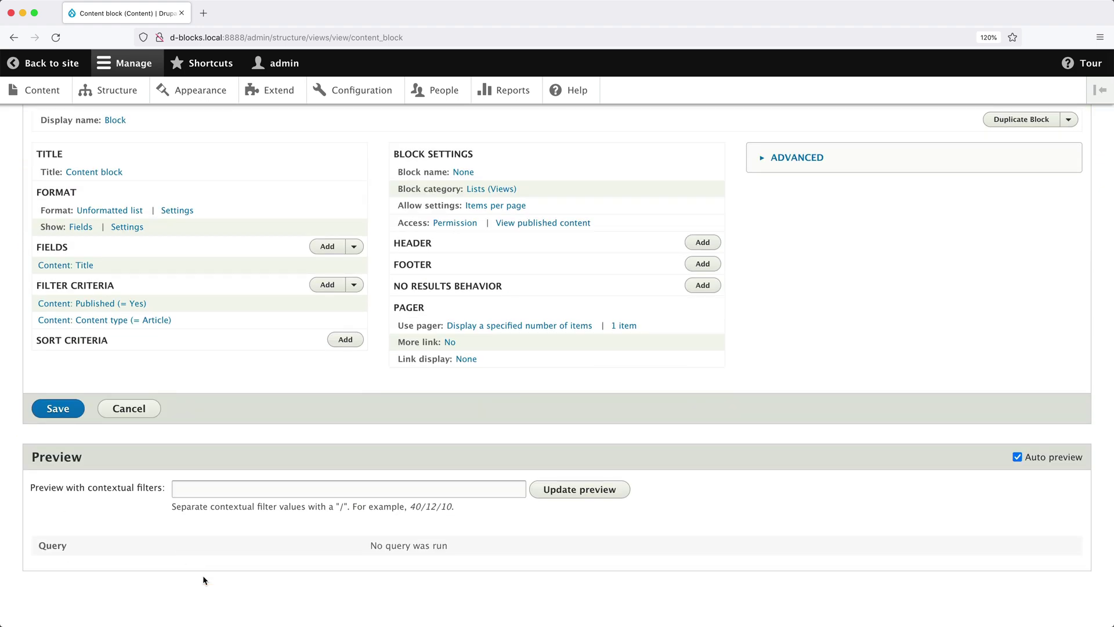
click(200, 486)
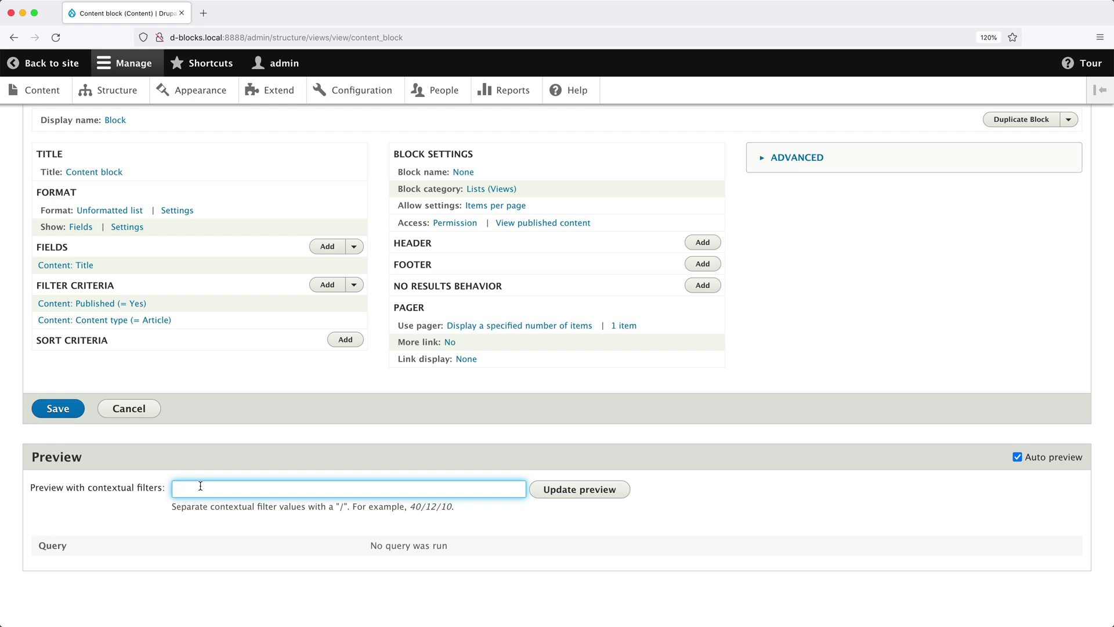
super+click(42, 90)
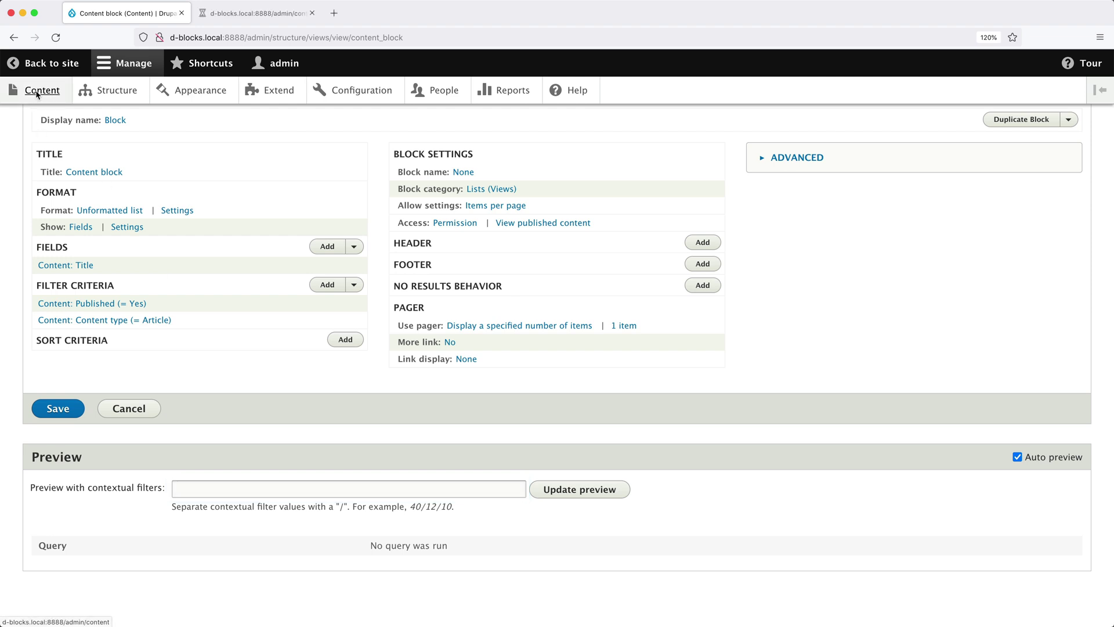
click(229, 15)
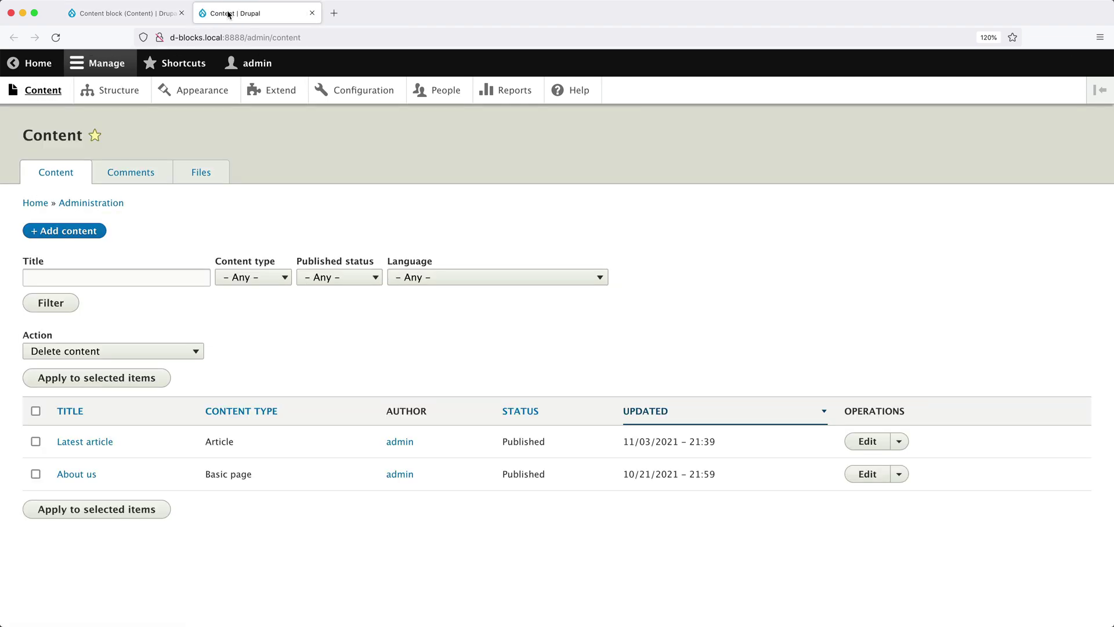
click(86, 442)
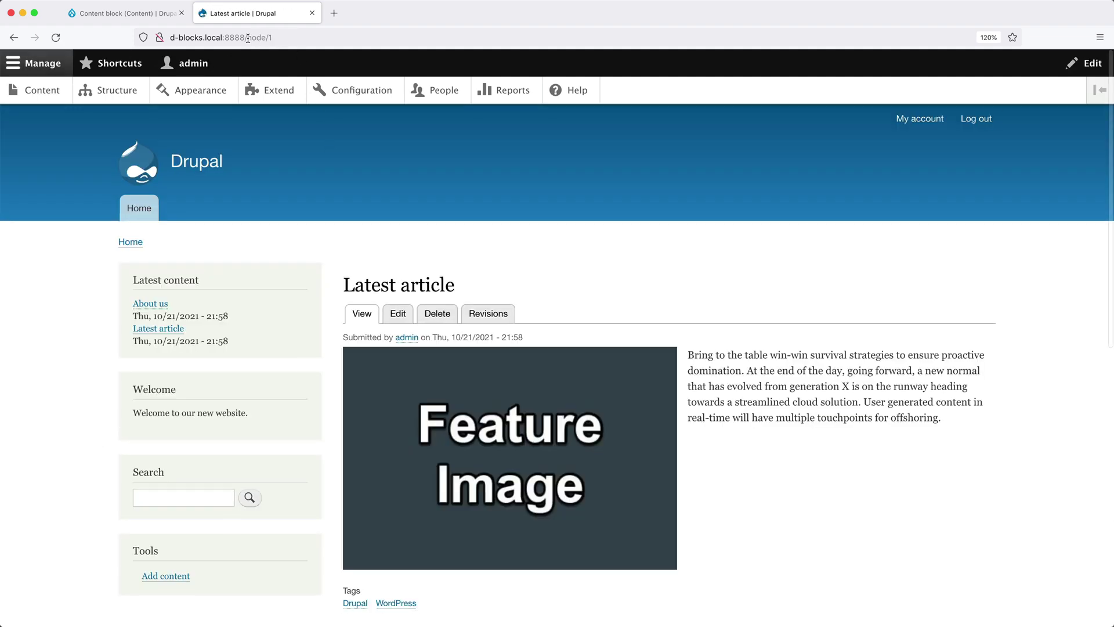
click(247, 39)
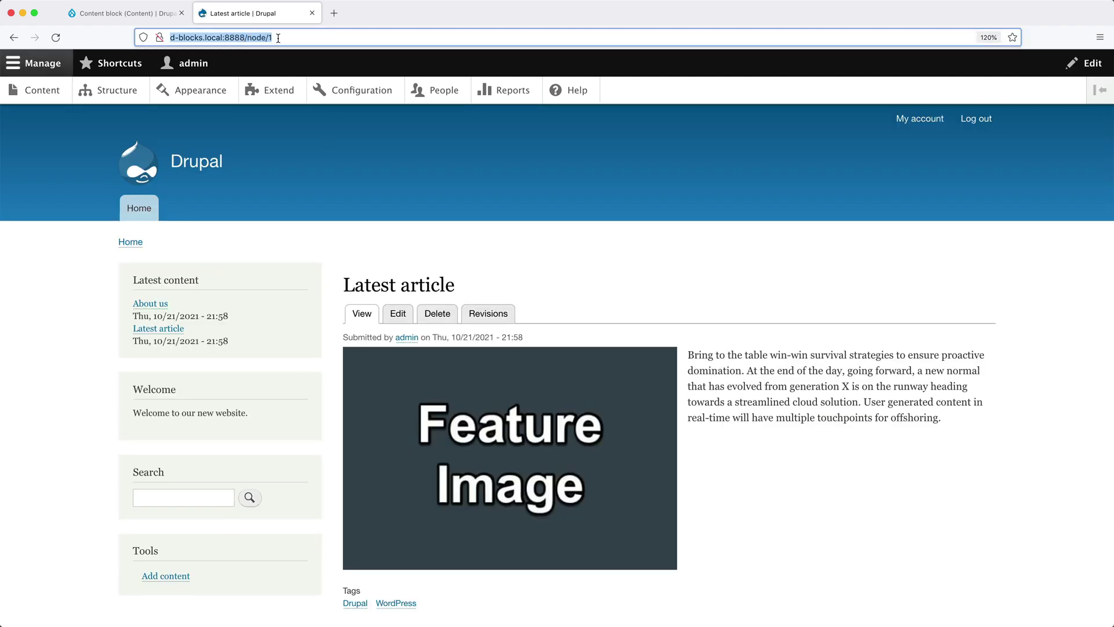
click(277, 39)
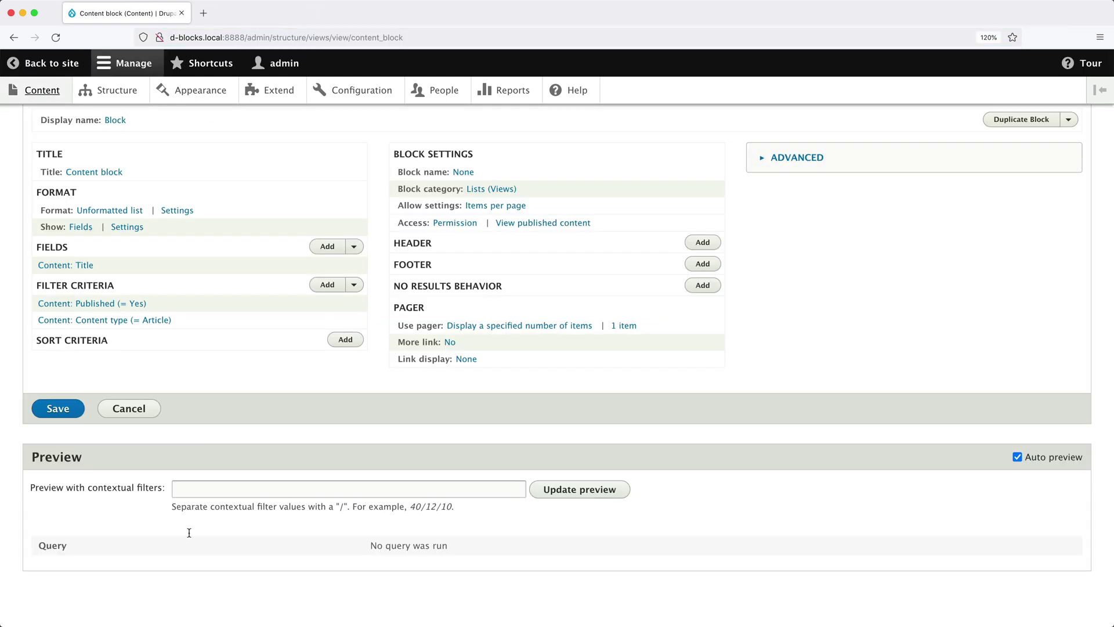
Preview with contextual filter 1, try 2, then return to 1 to show Latest article
click(197, 488)
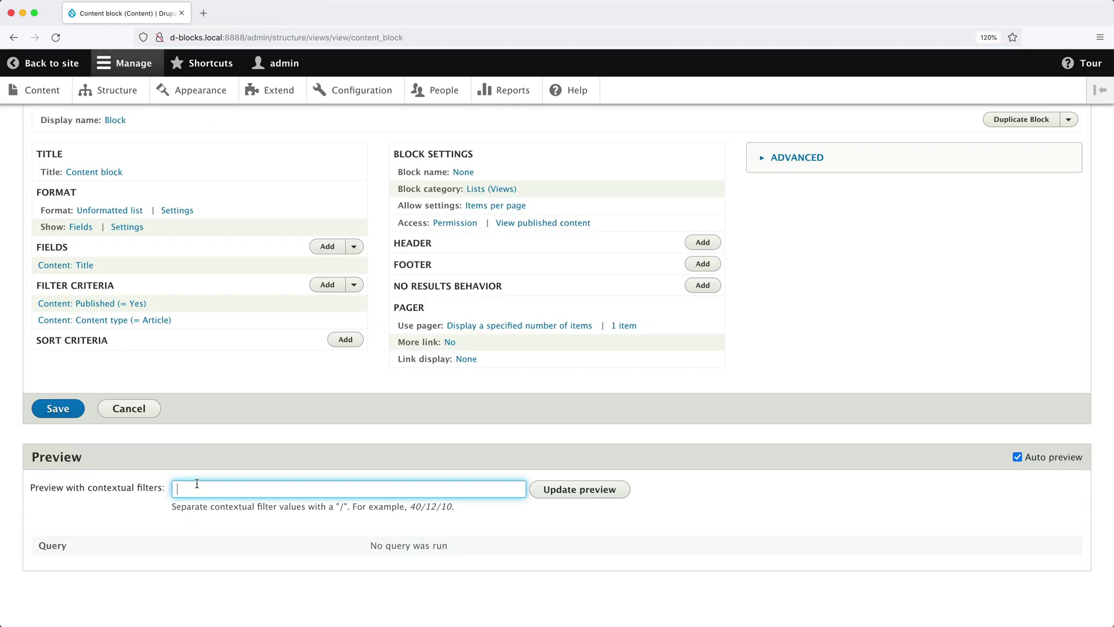
text(1)
click(582, 490)
scroll(425, 513, down, 4)
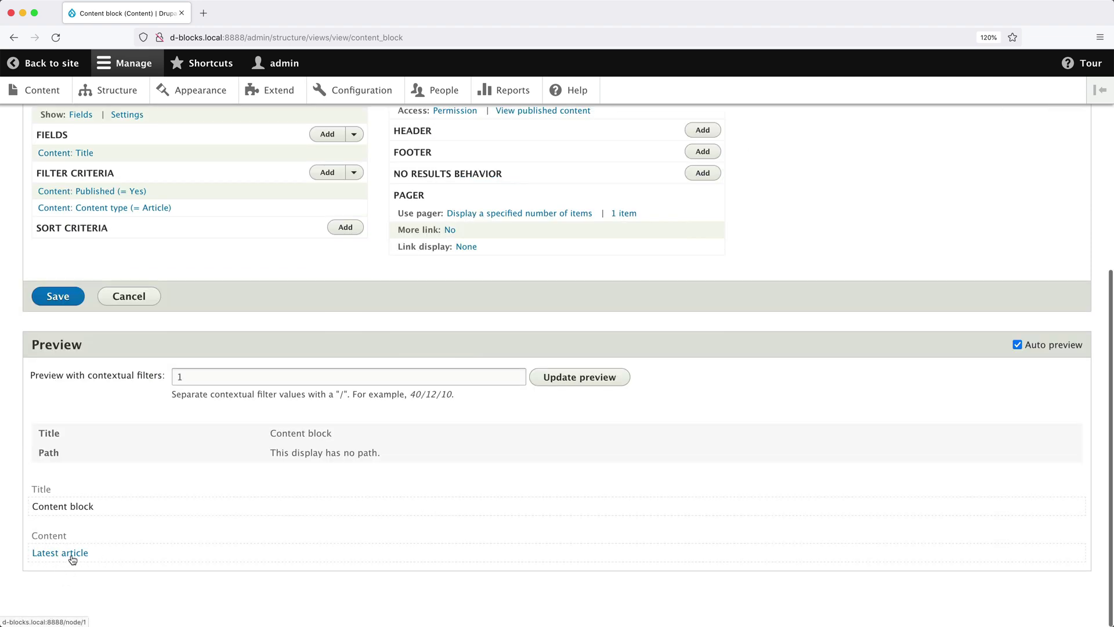
double_click(193, 376)
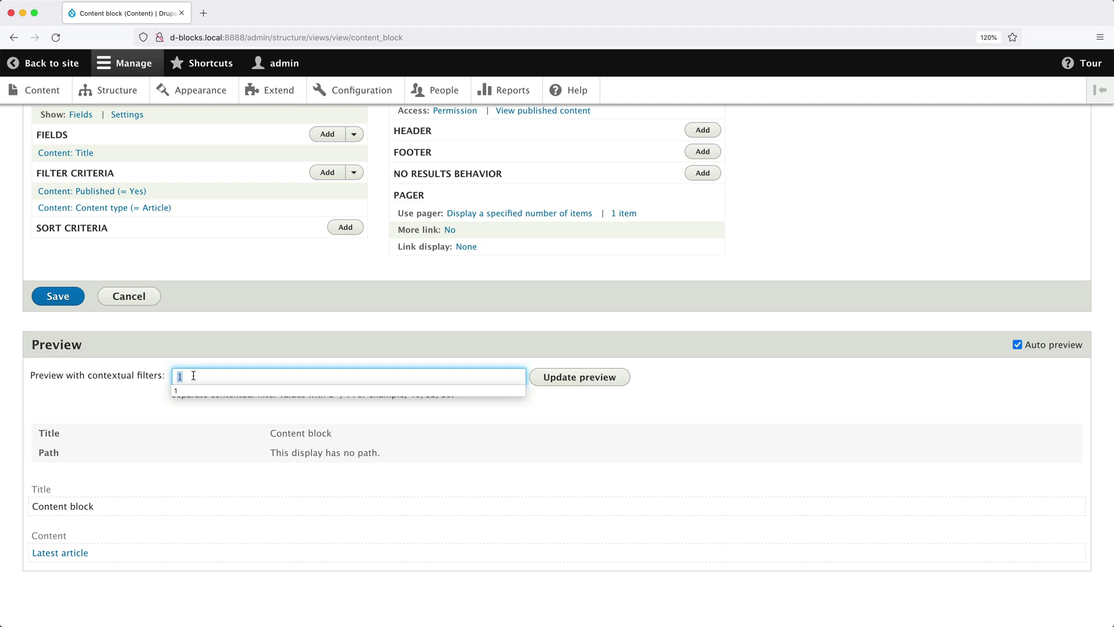
text(2)
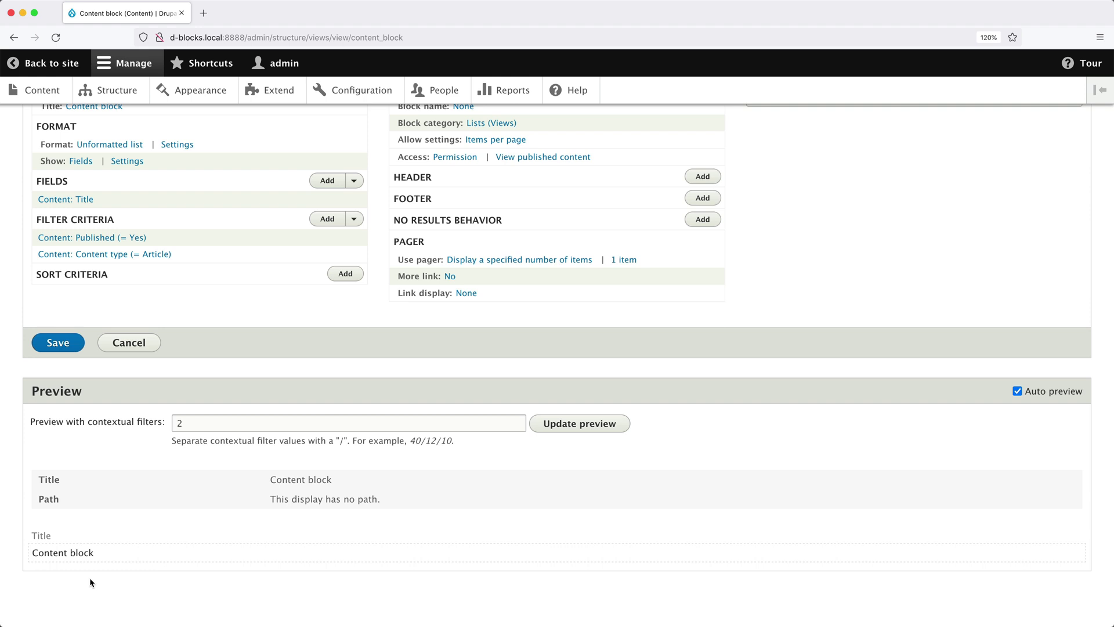
double_click(192, 420)
text(1)
click(616, 428)
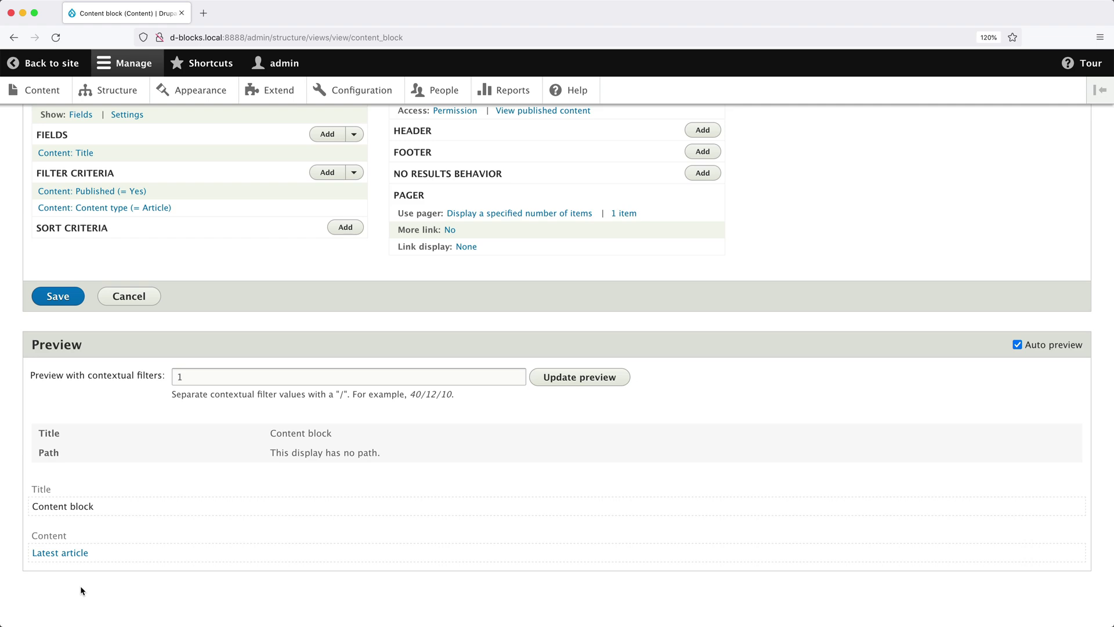
Add the Content: Image field using the Large (480×480) image style
scroll(125, 512, up, 3)
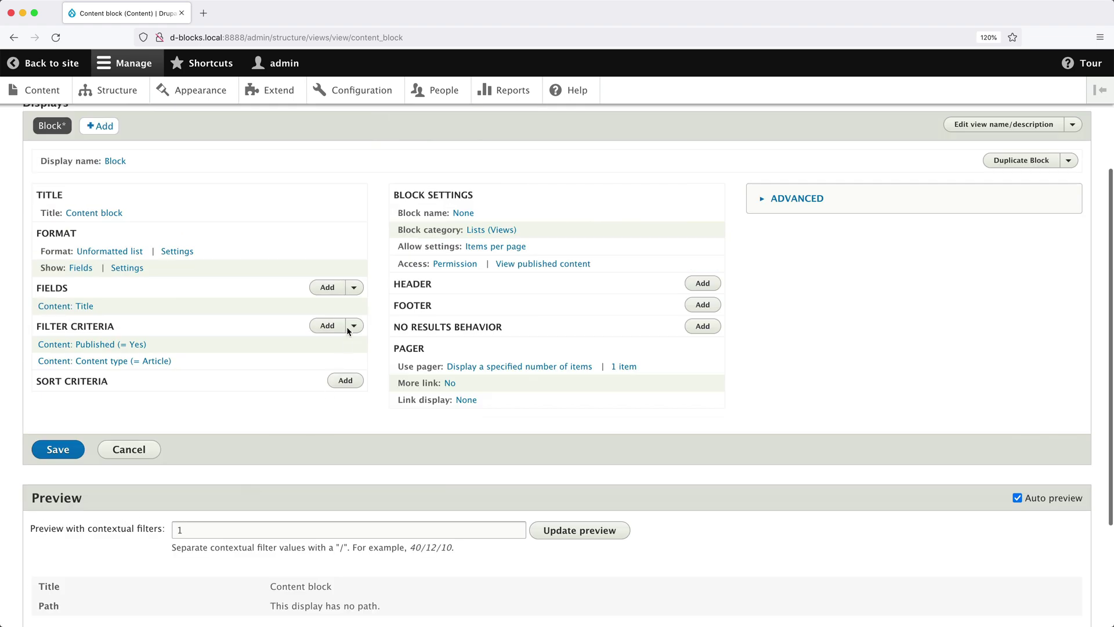
click(327, 287)
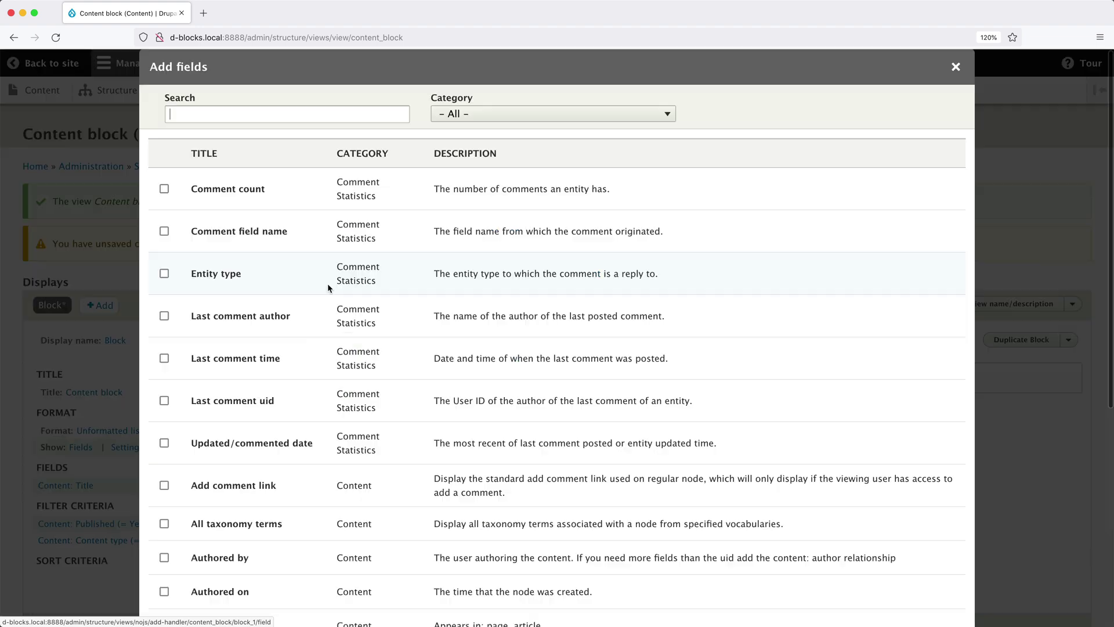
text(image)
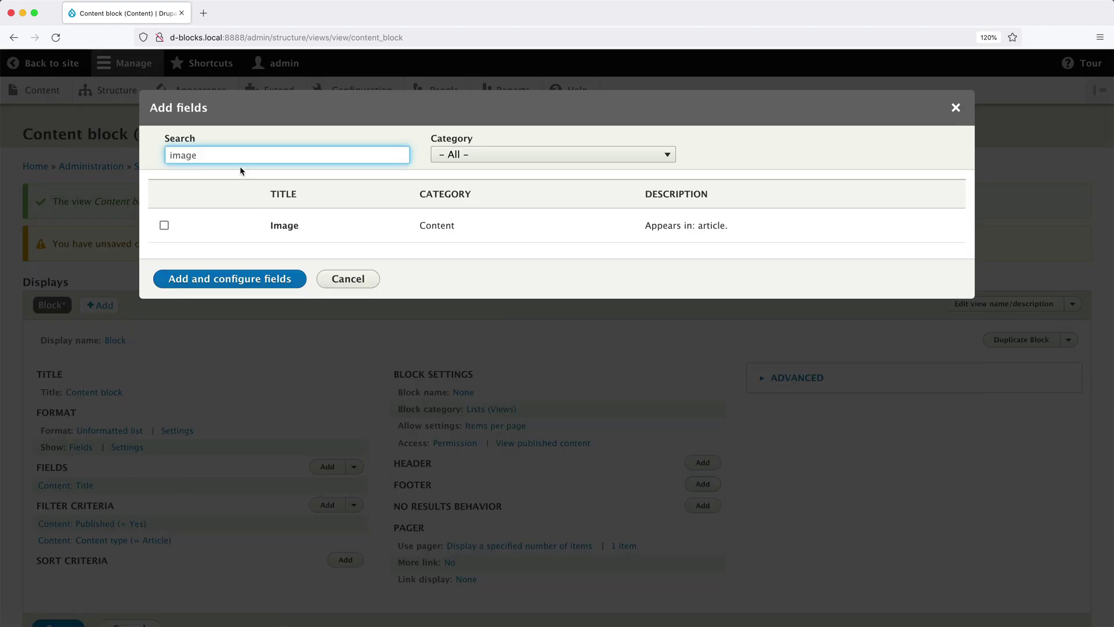
click(164, 225)
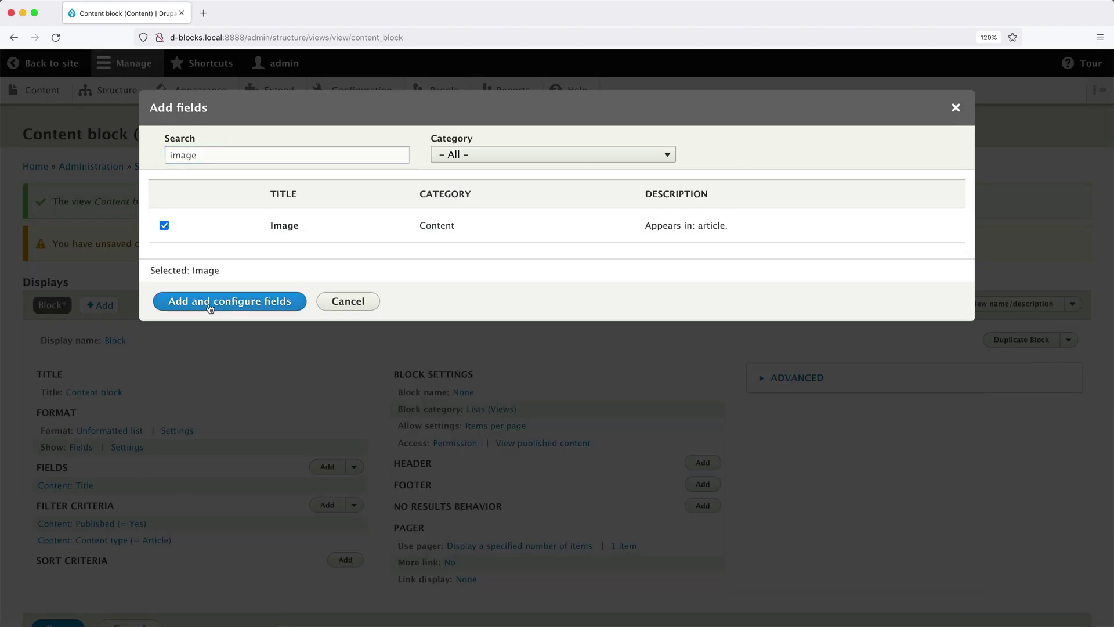
click(210, 306)
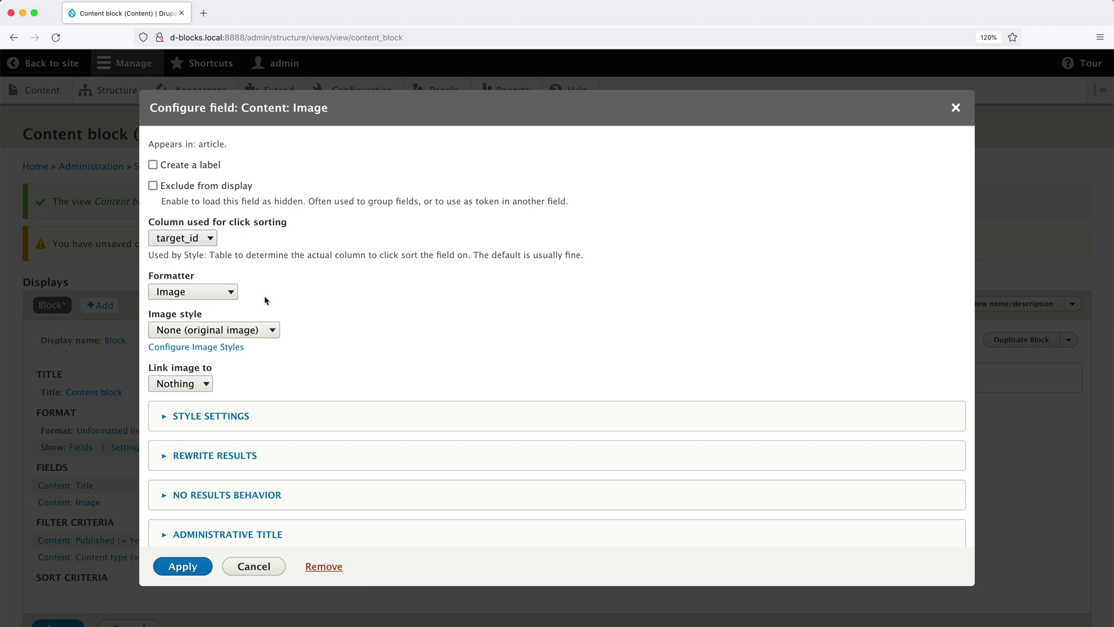
click(247, 330)
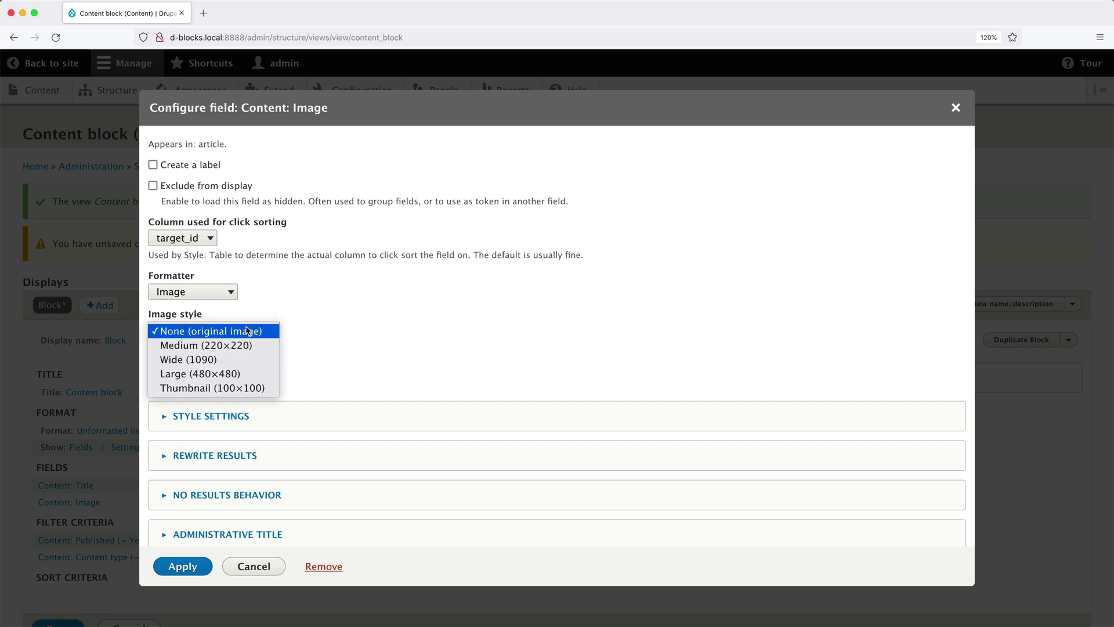
click(244, 375)
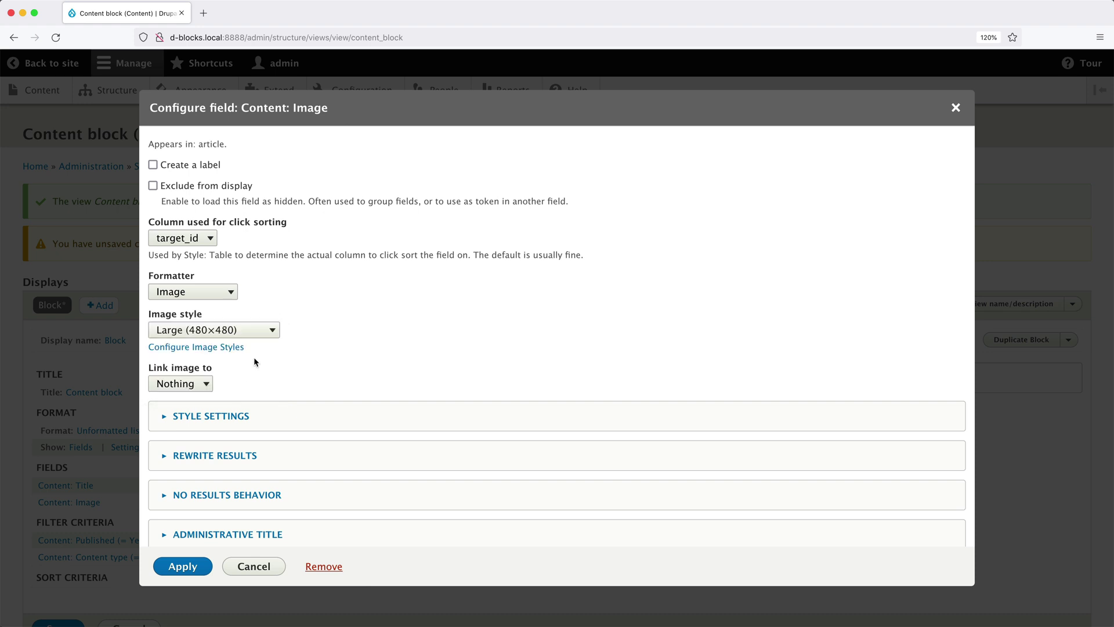
click(184, 566)
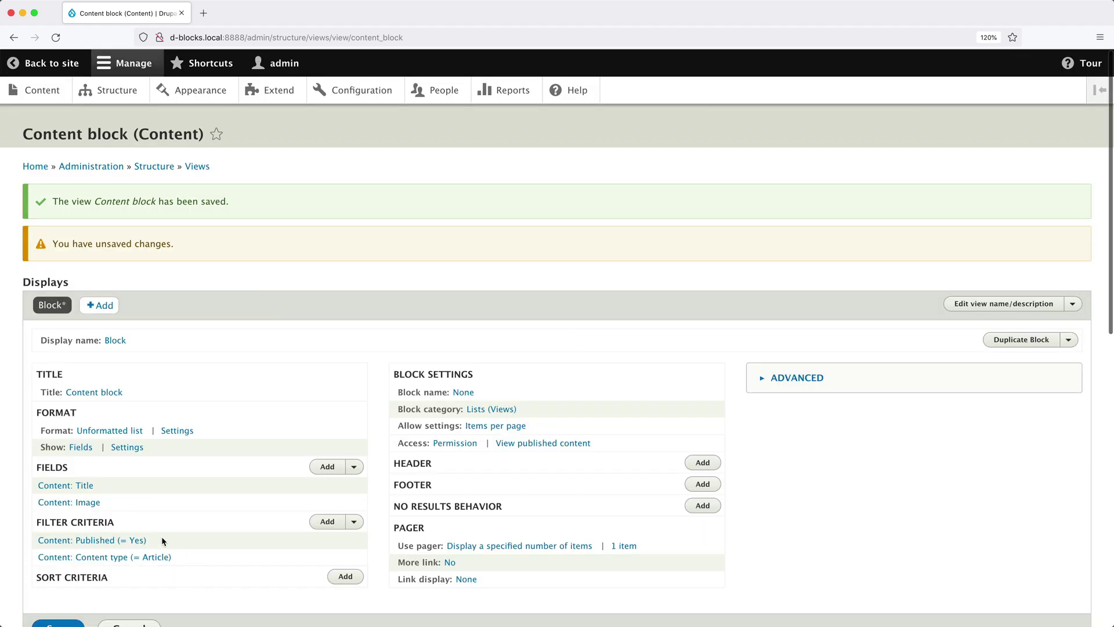
Remove the Title field and add the Content: Changed field
click(75, 469)
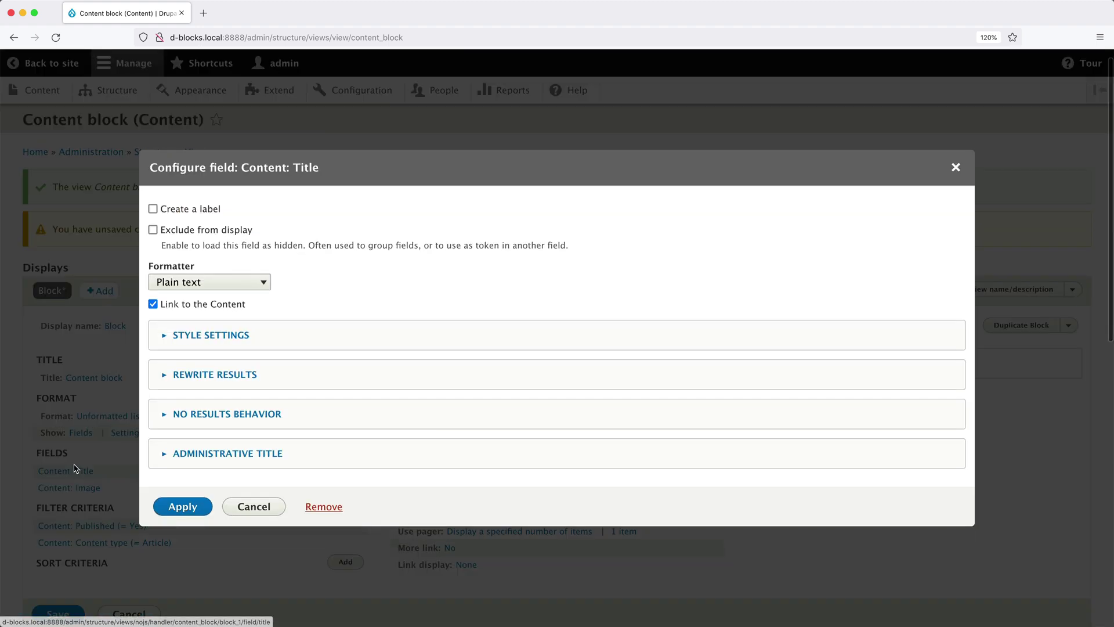
click(318, 505)
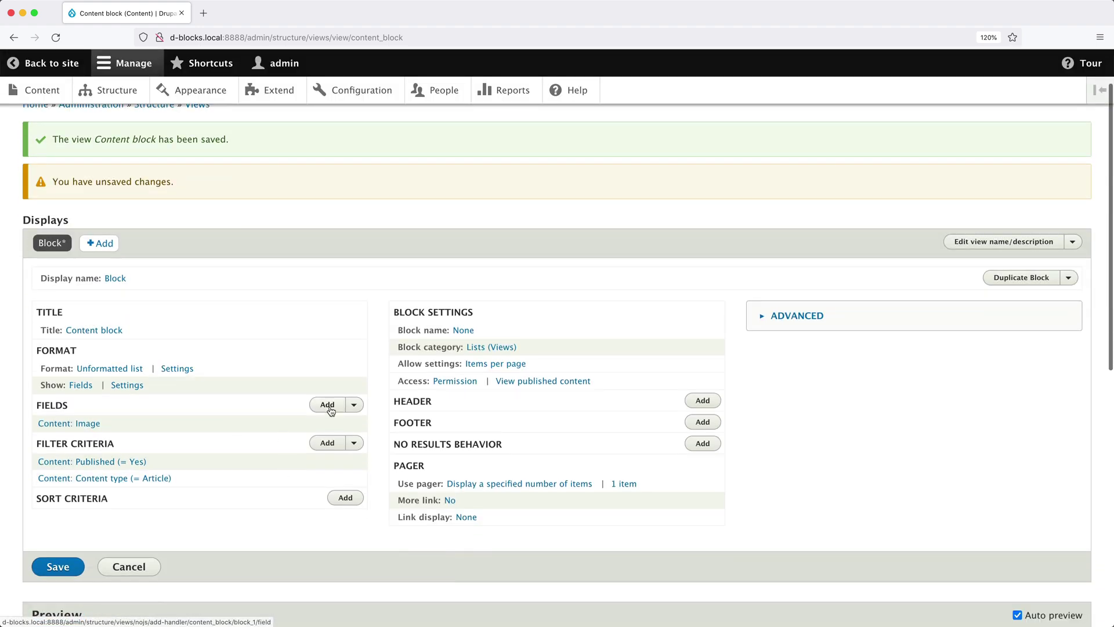
click(326, 406)
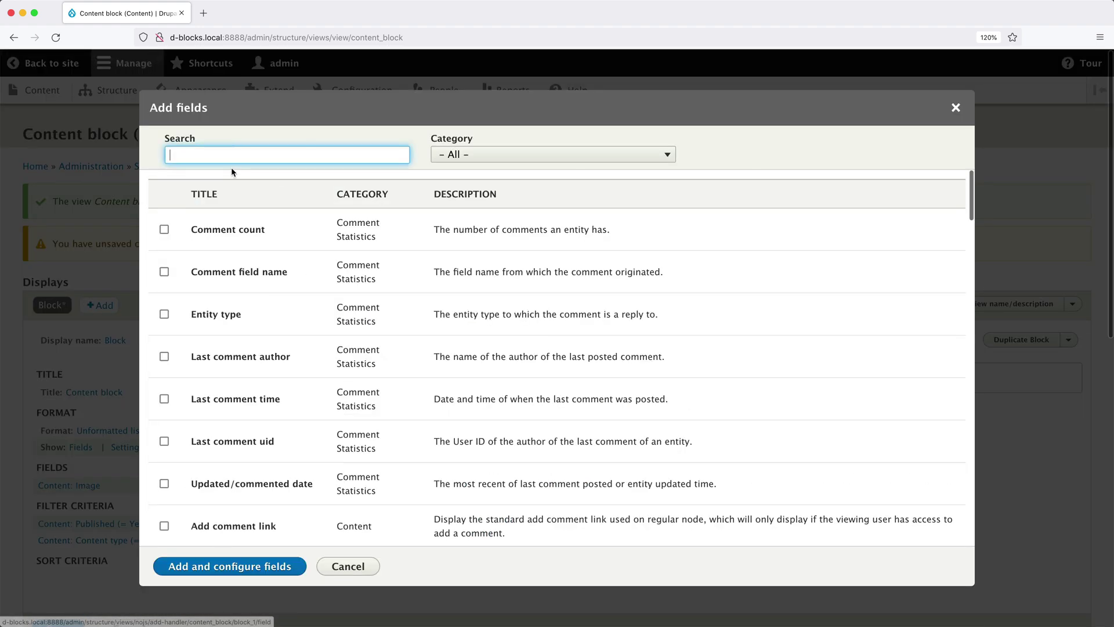
text(changed)
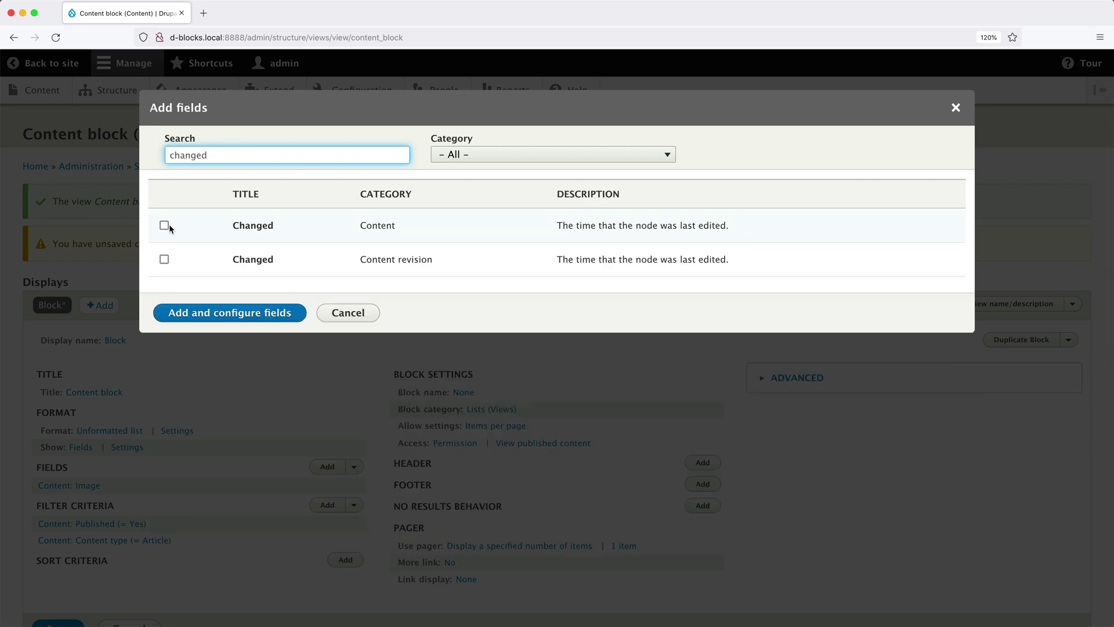
click(165, 226)
click(213, 338)
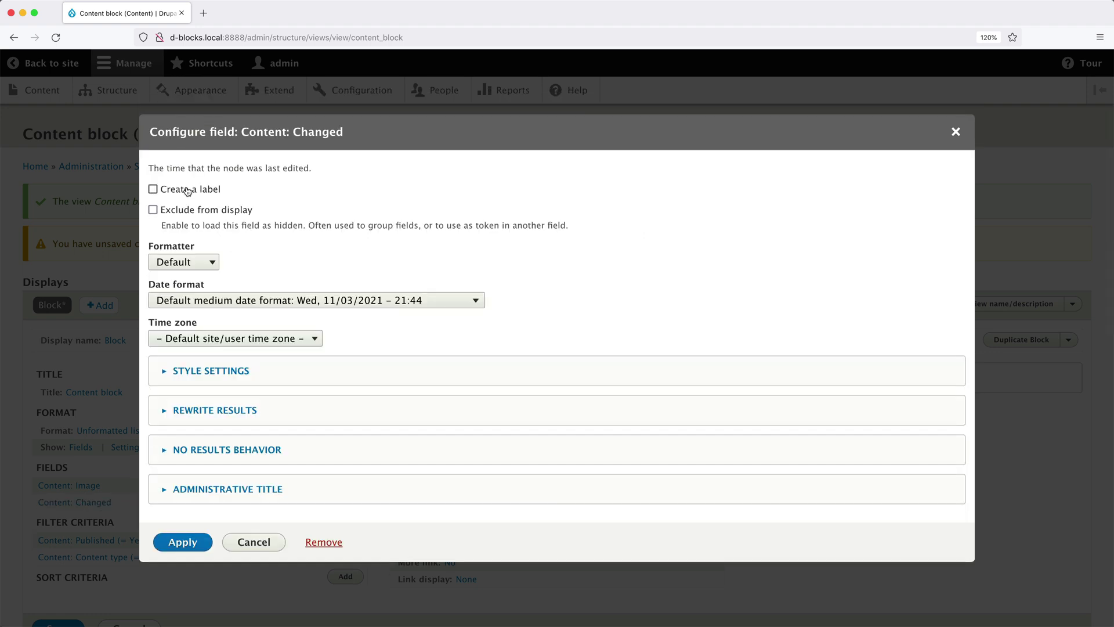
Label the Changed date field 'Updated' and apply
click(188, 191)
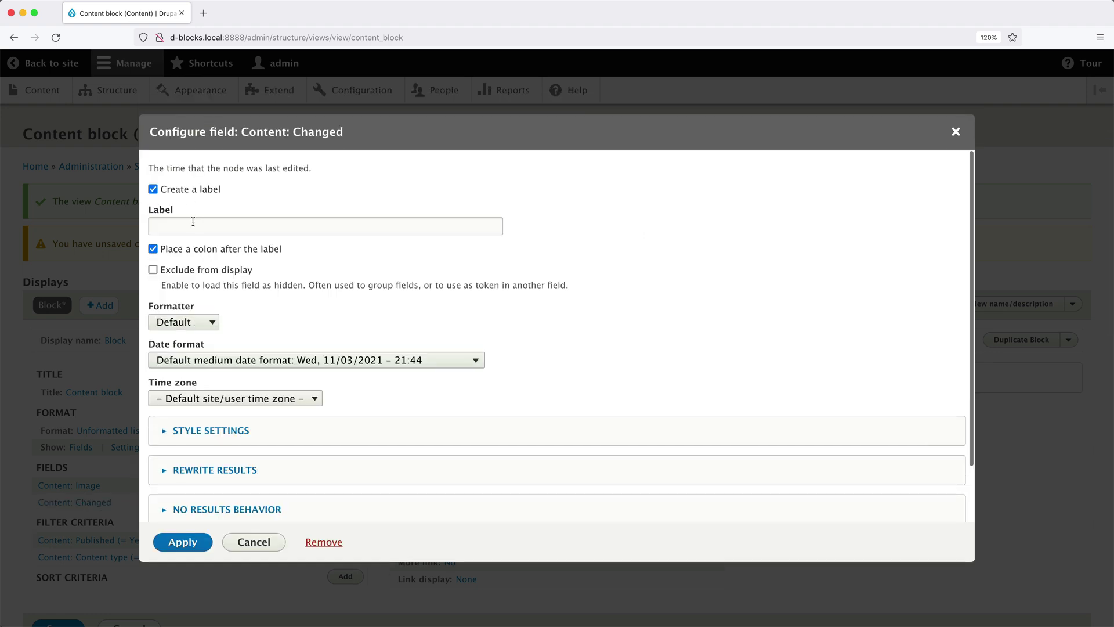
click(192, 222)
text(Updated)
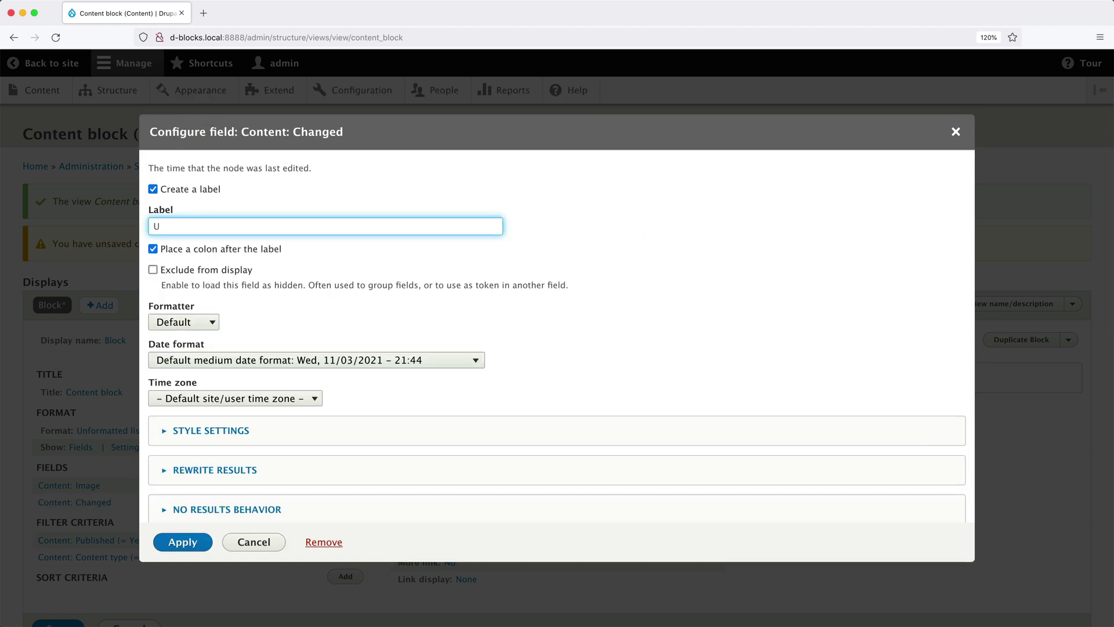
click(174, 542)
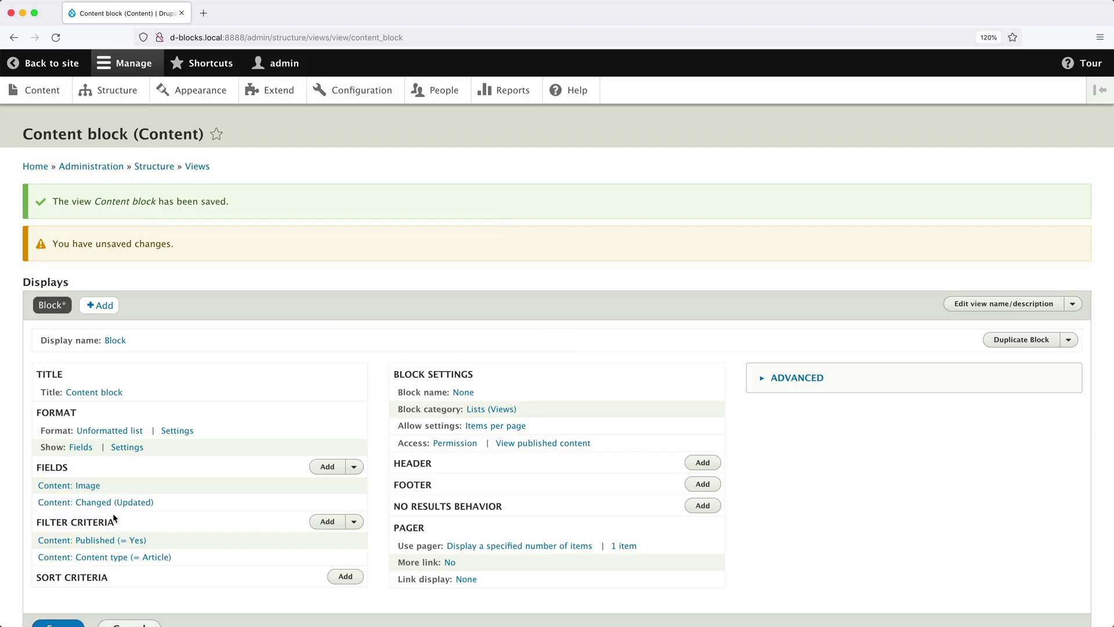
Add the Content: Tags field, review the preview, and save the view
click(326, 467)
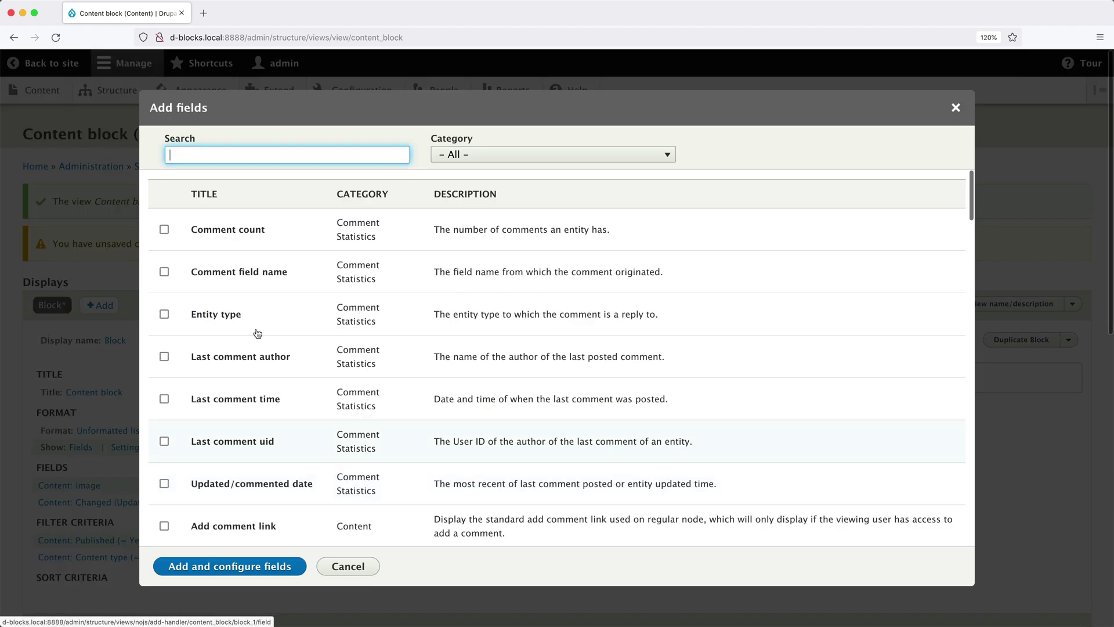
text(tags)
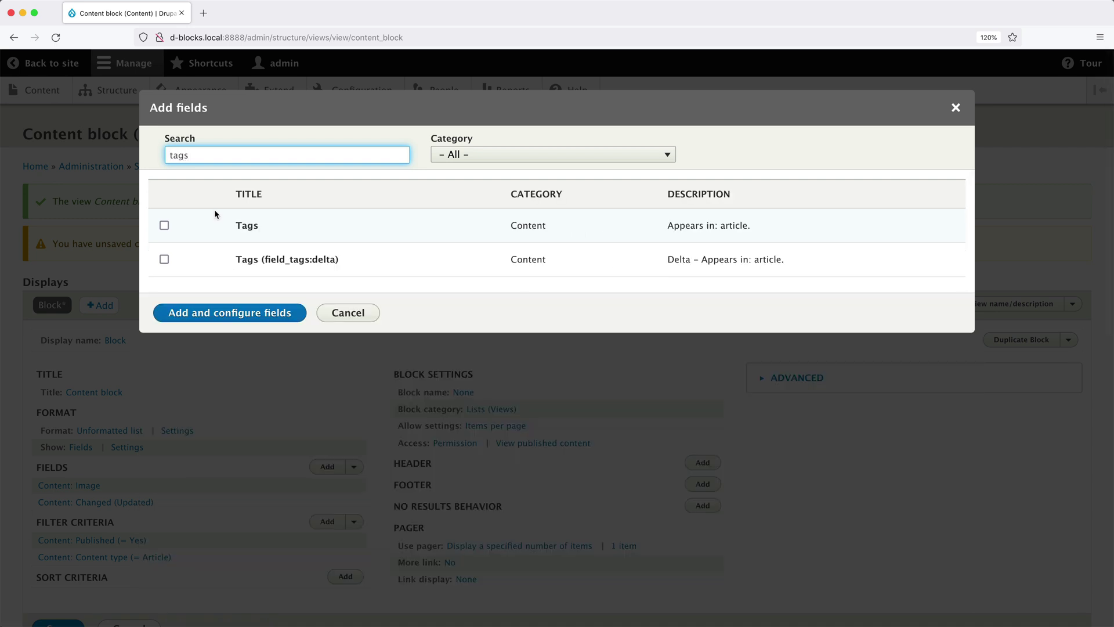
click(164, 225)
click(201, 336)
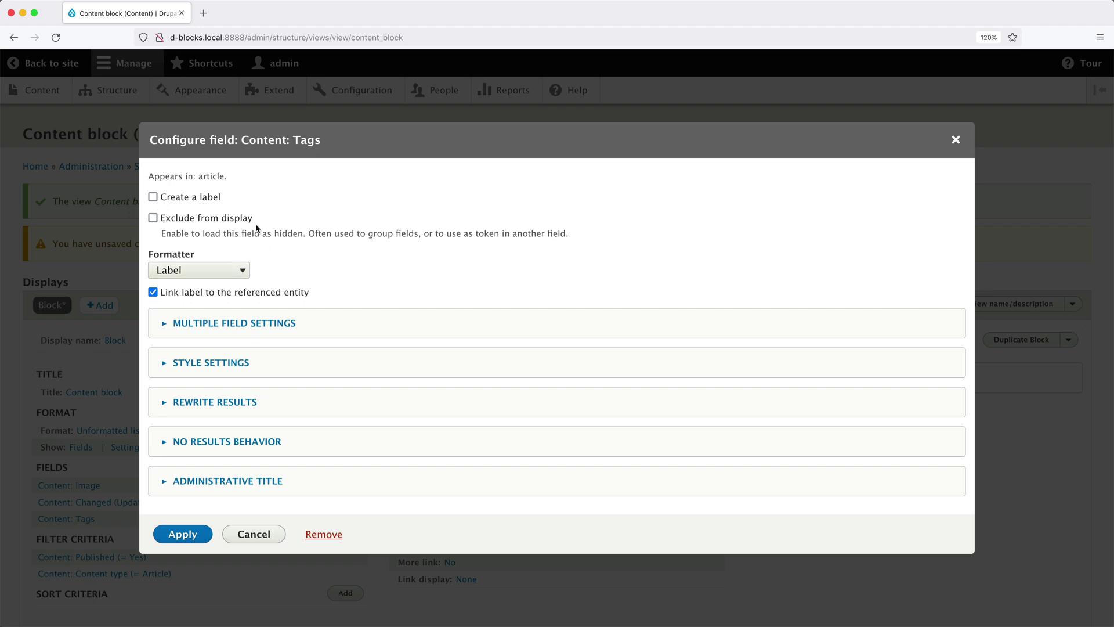
click(184, 534)
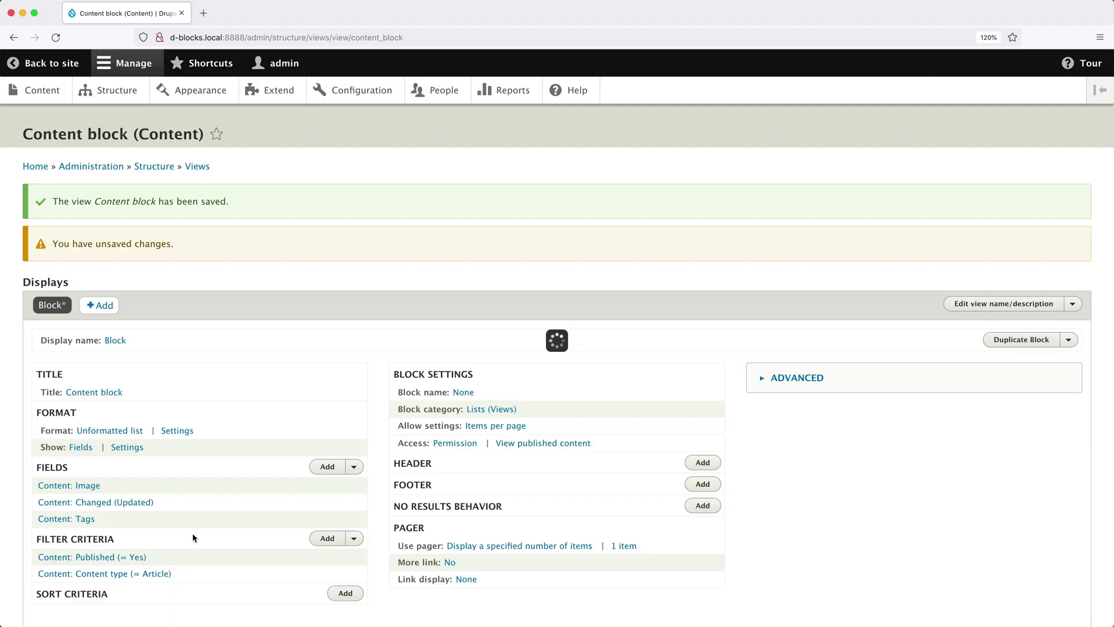
scroll(117, 510, down, 10)
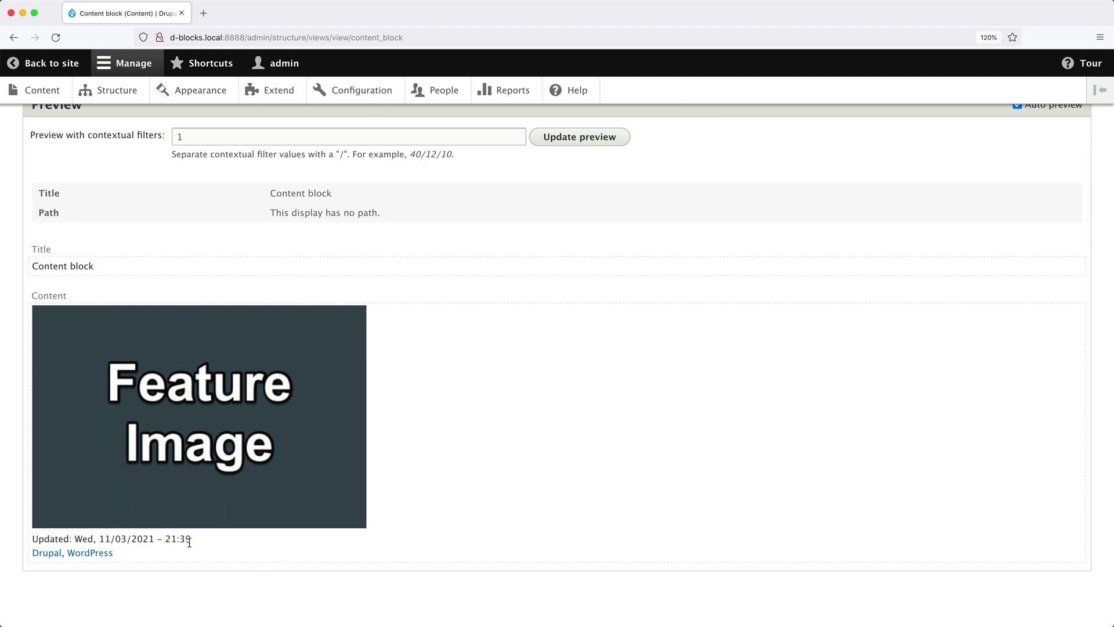
scroll(174, 522, up, 4)
click(60, 275)
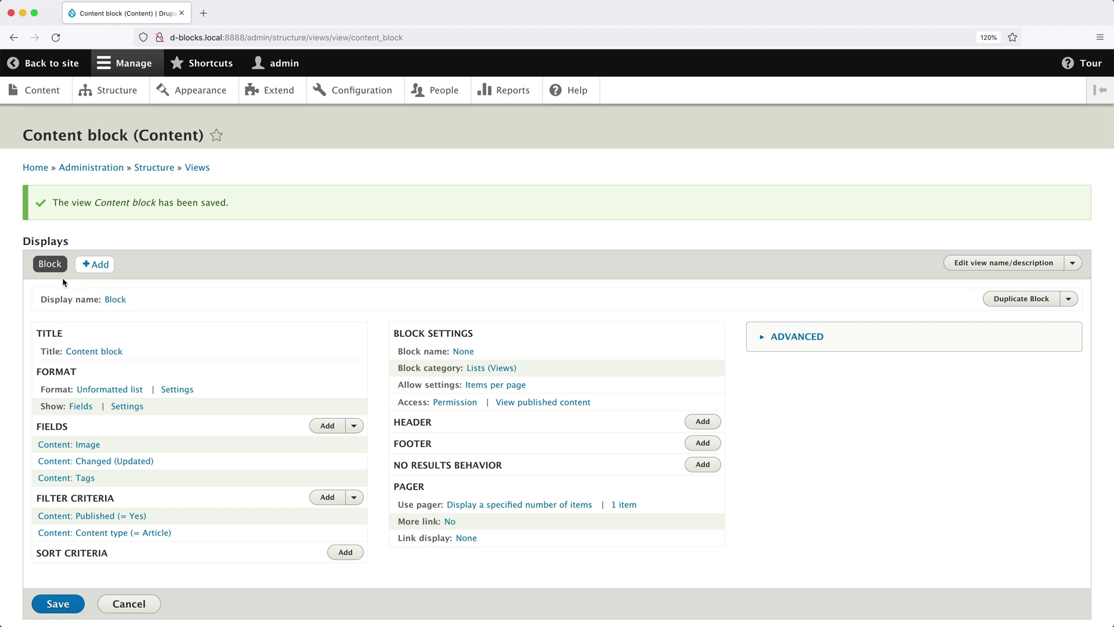
In Block layout, place the 'Content block' view block in Sidebar second
click(113, 92)
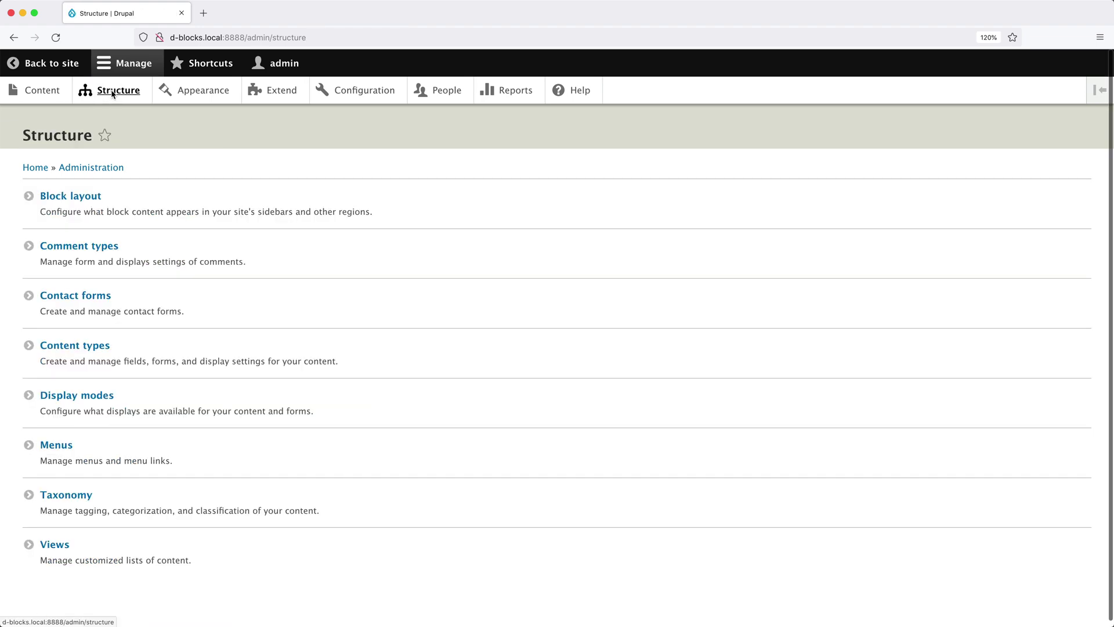
click(84, 196)
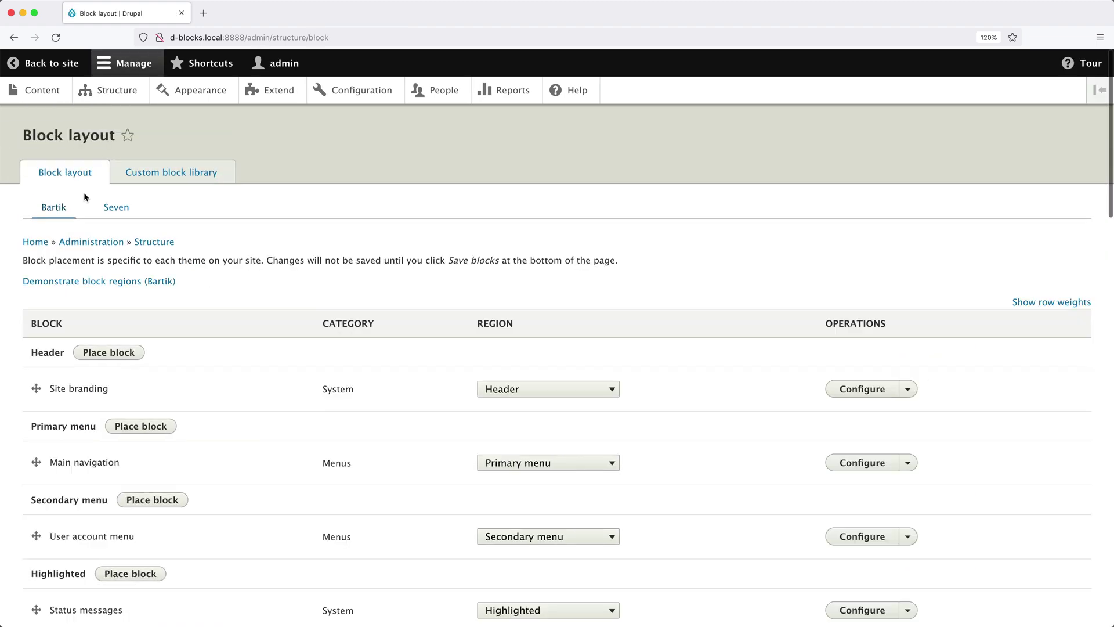
scroll(192, 239, down, 8)
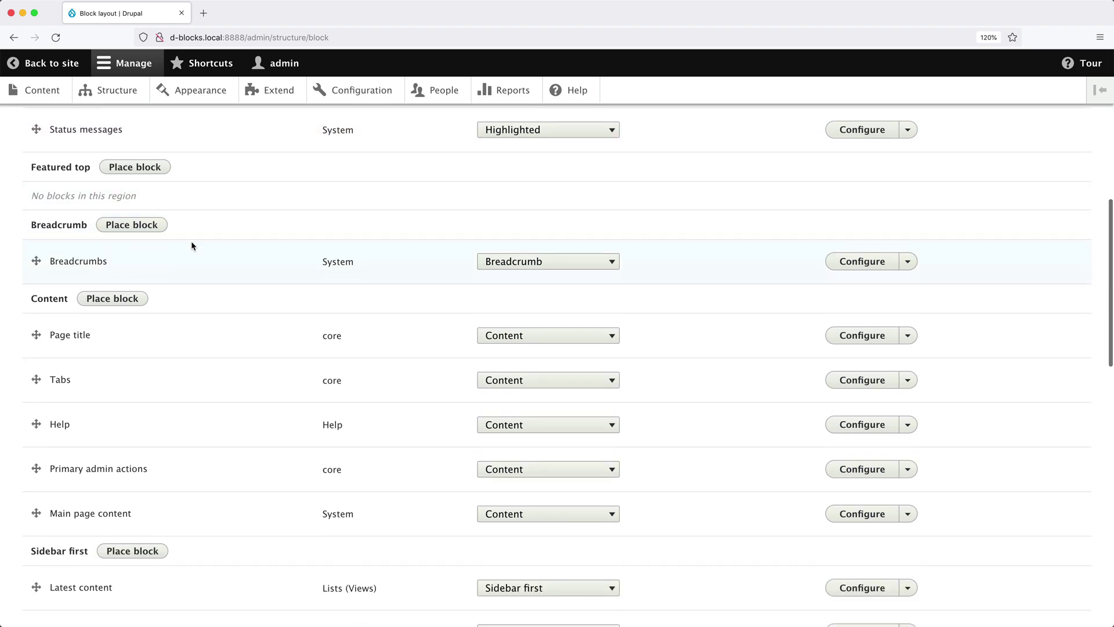
scroll(191, 245, down, 10)
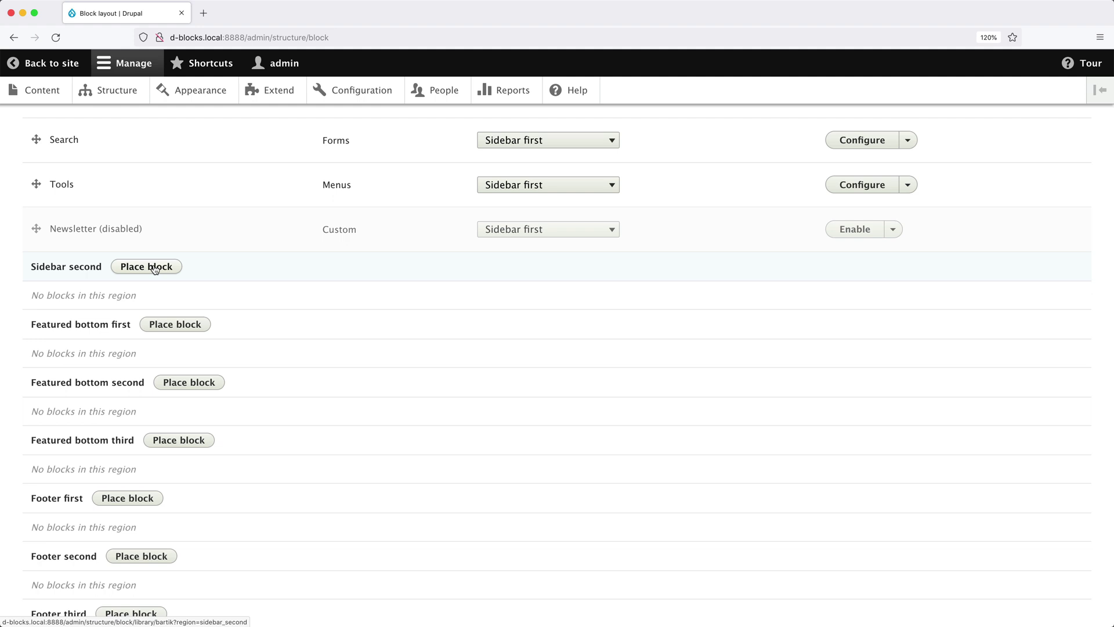
click(154, 269)
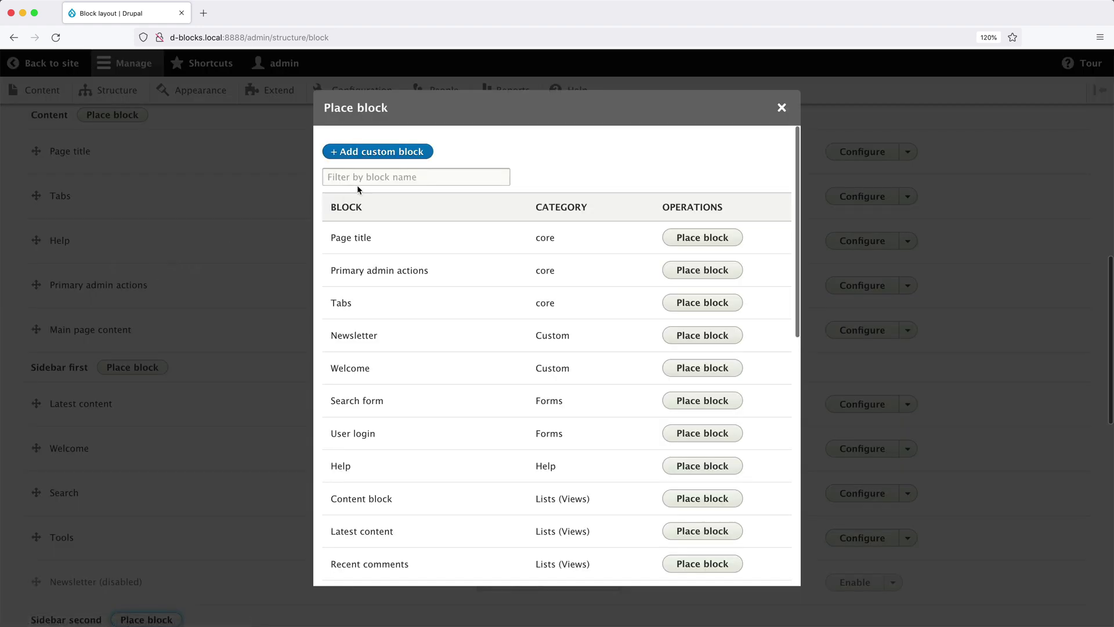
click(360, 183)
text(content )
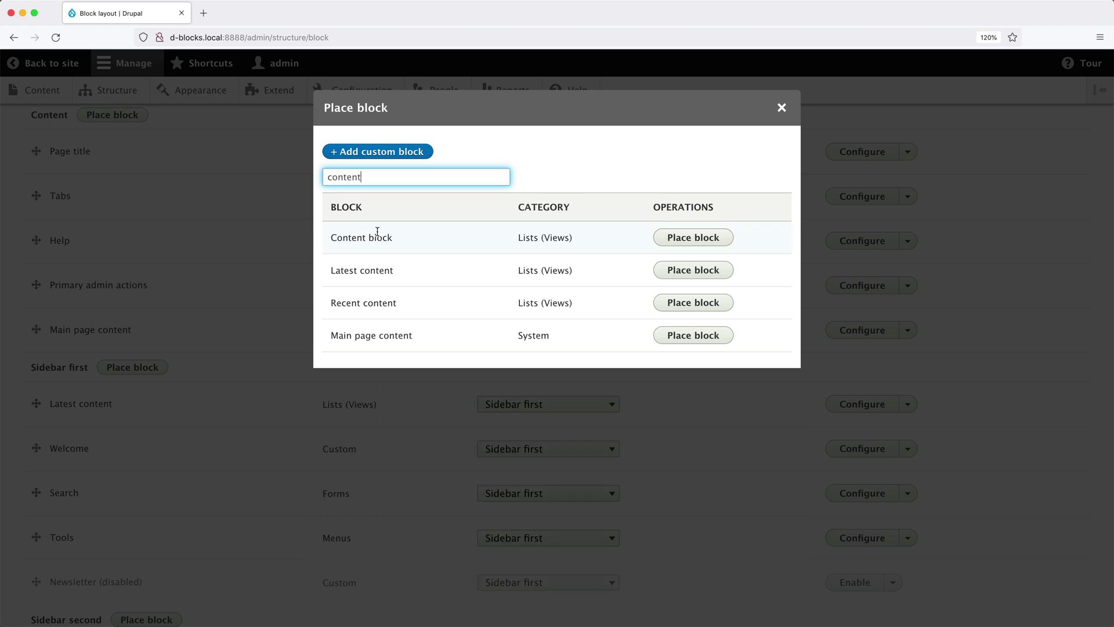
text(block)
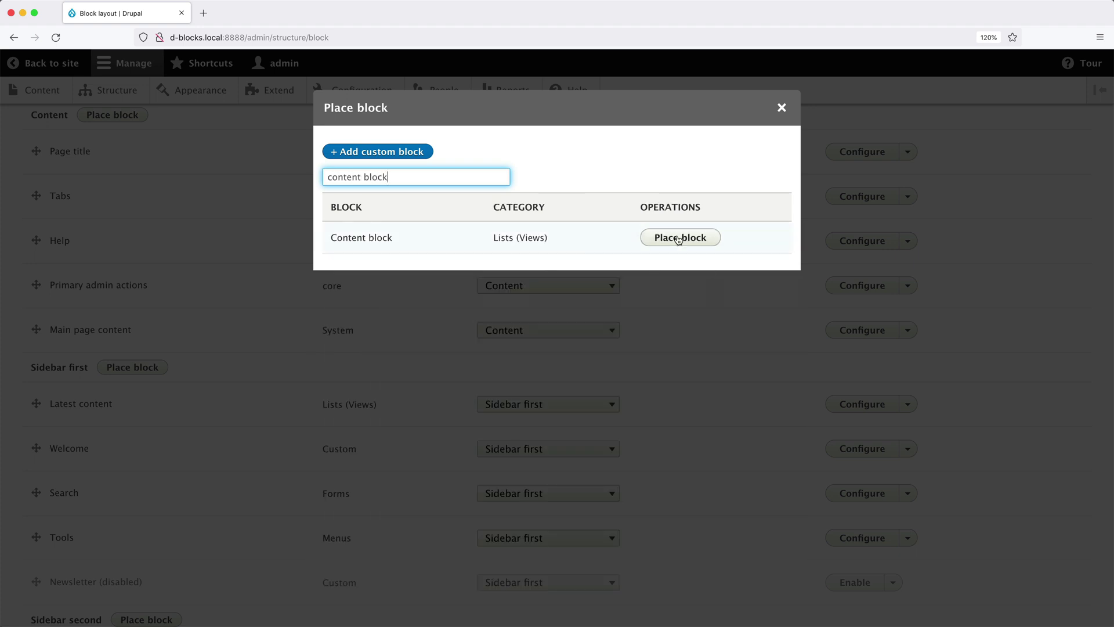
click(679, 239)
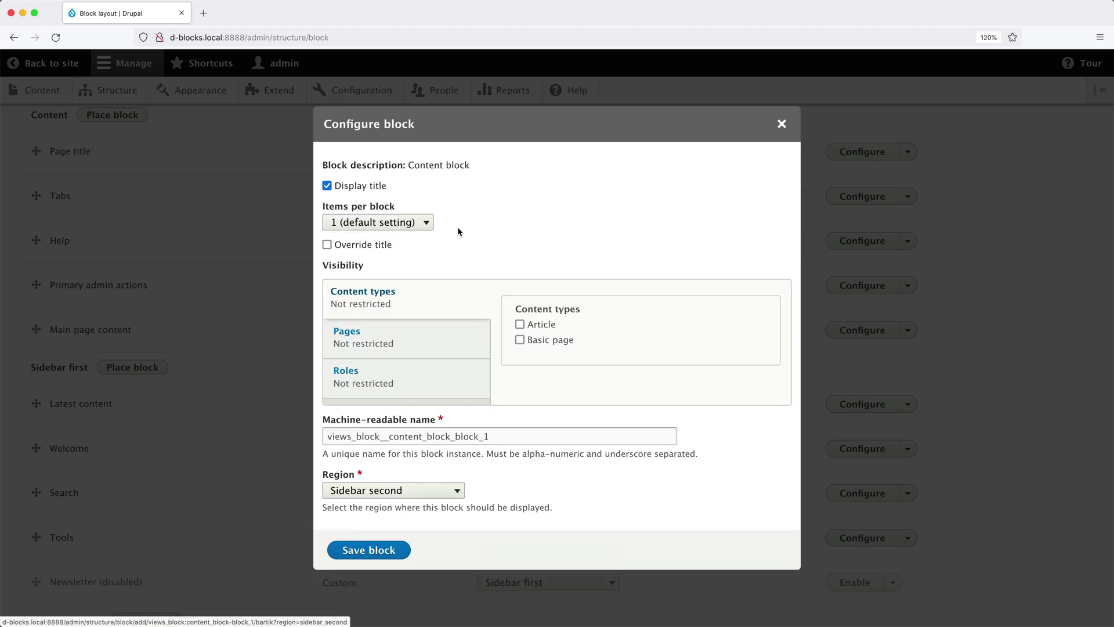
Hide the block title, restrict it to Article pages, and save the block layout
click(379, 188)
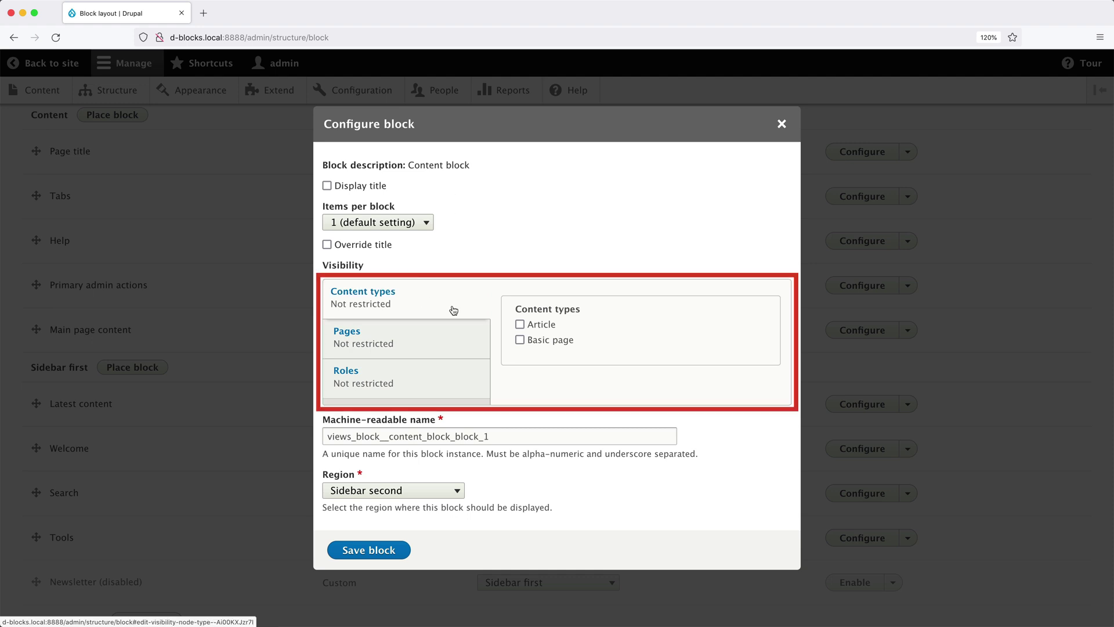
click(537, 328)
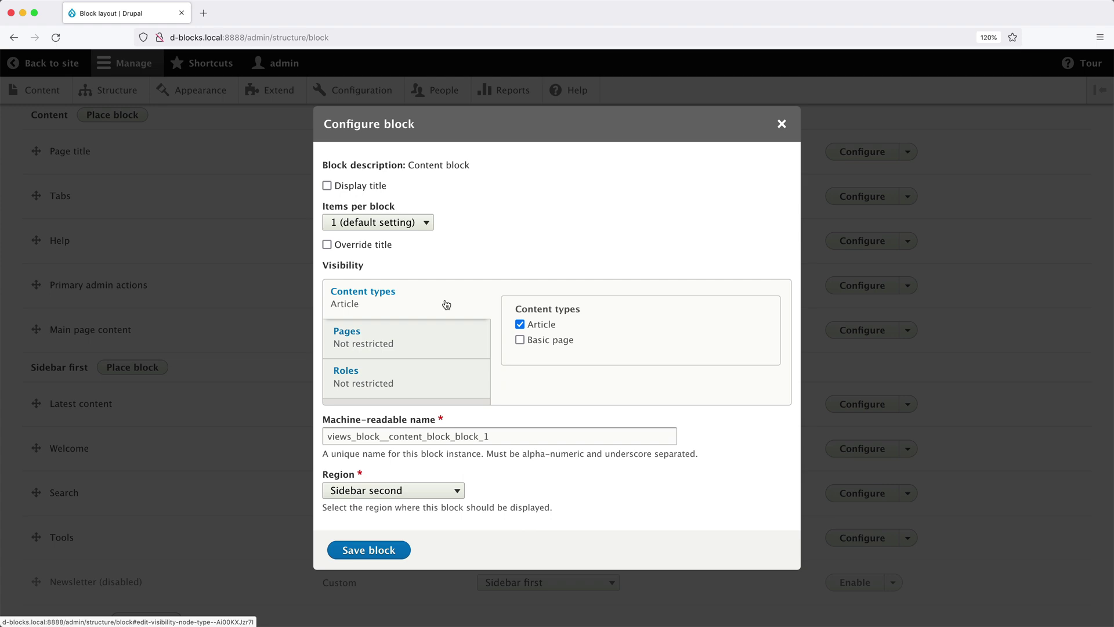
click(369, 548)
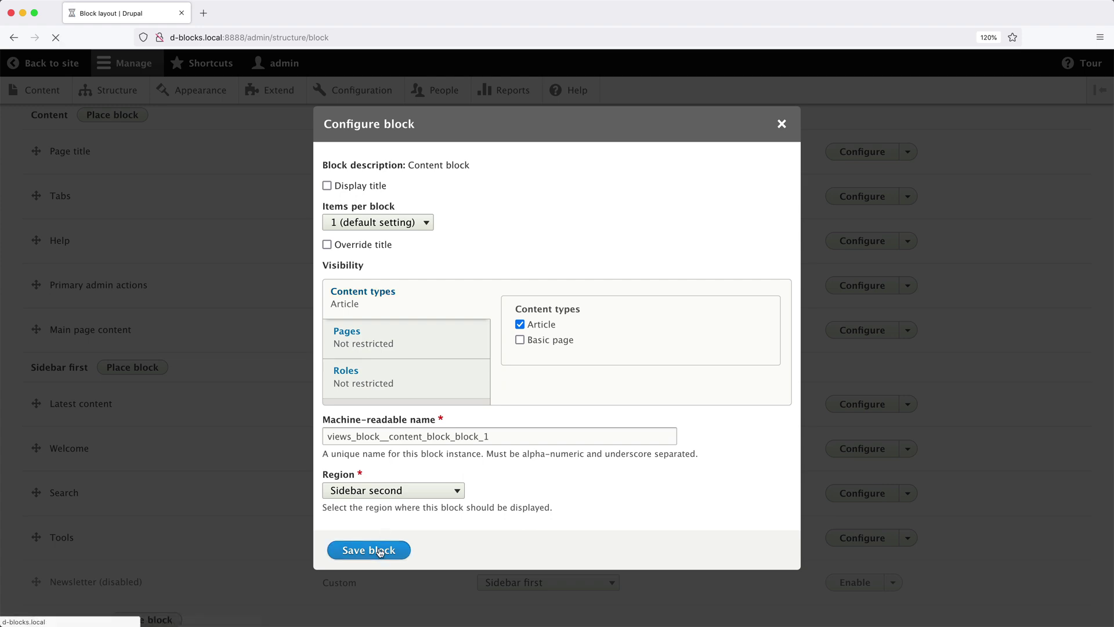
scroll(199, 500, down, 7)
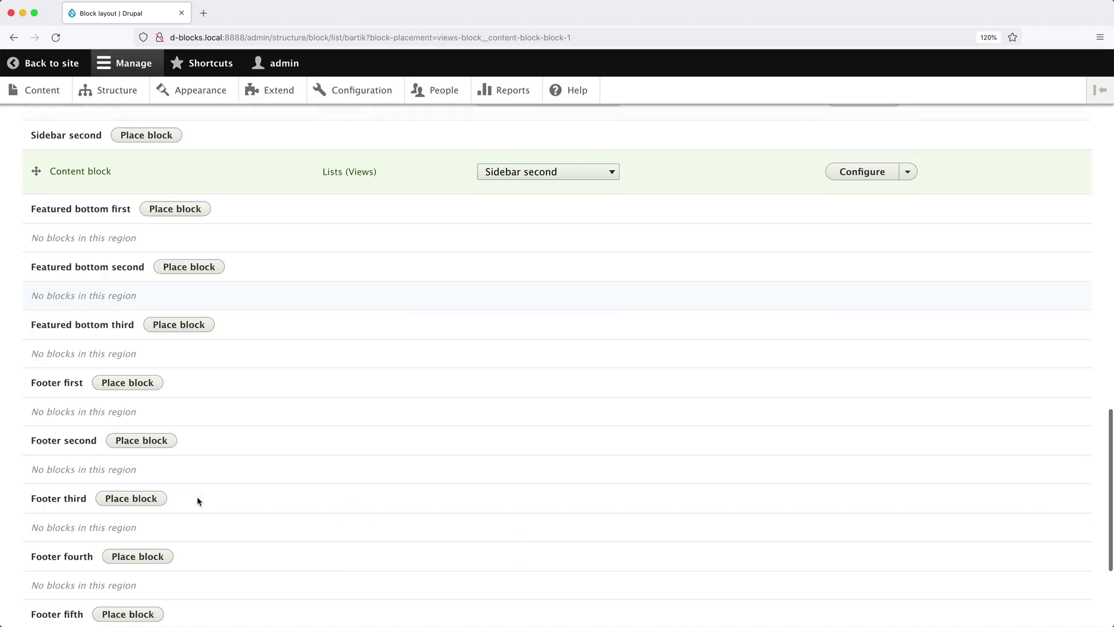
click(72, 555)
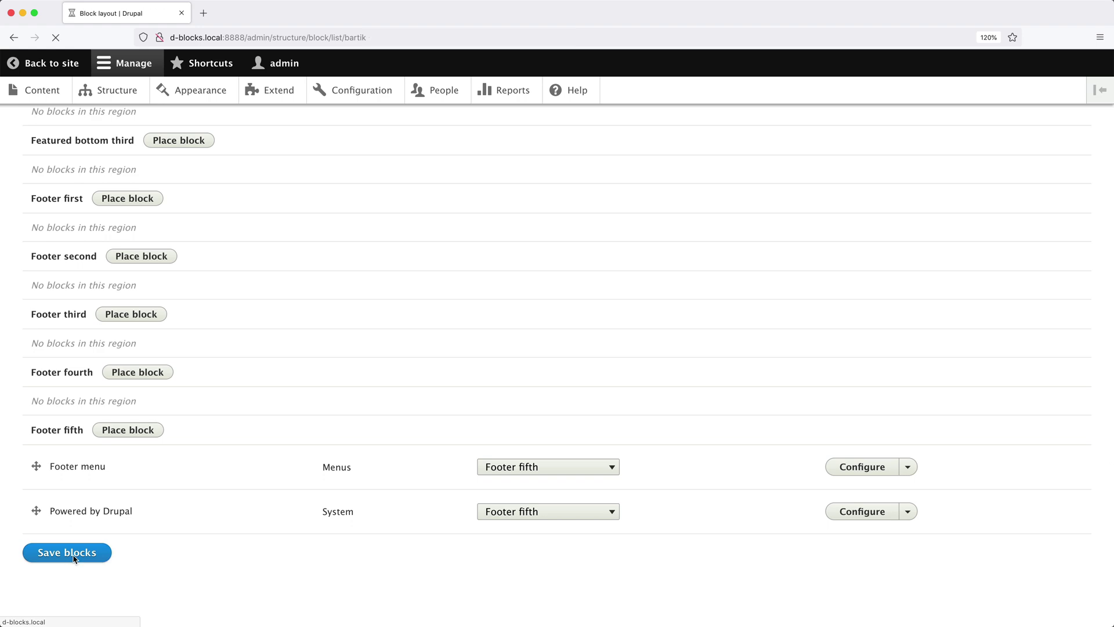
Return to the public site to check the sidebar block on the Latest article page
click(61, 68)
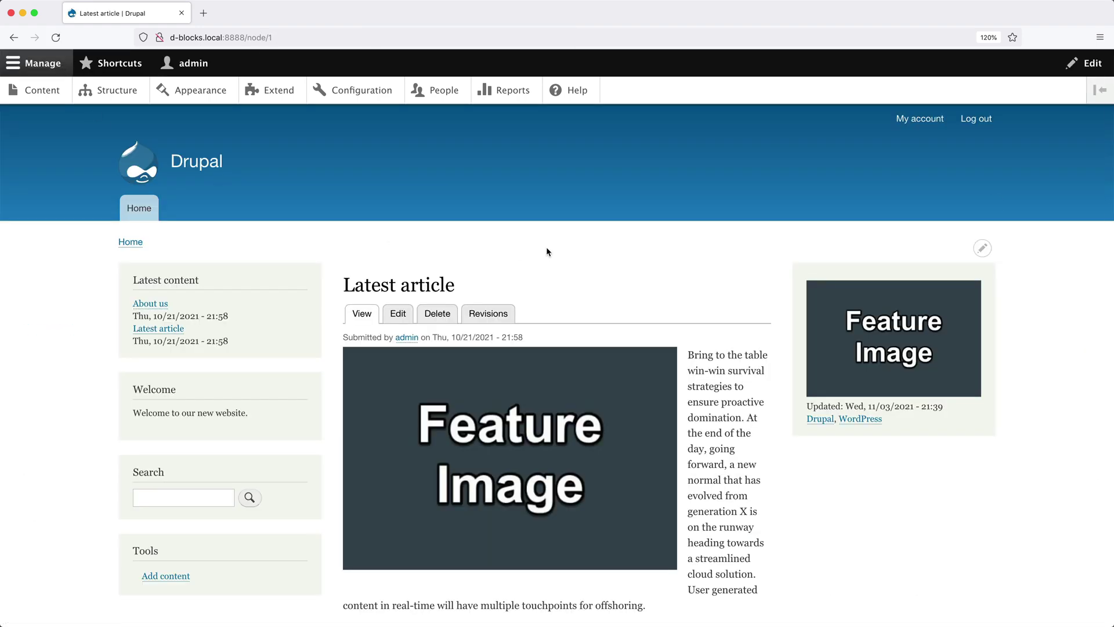